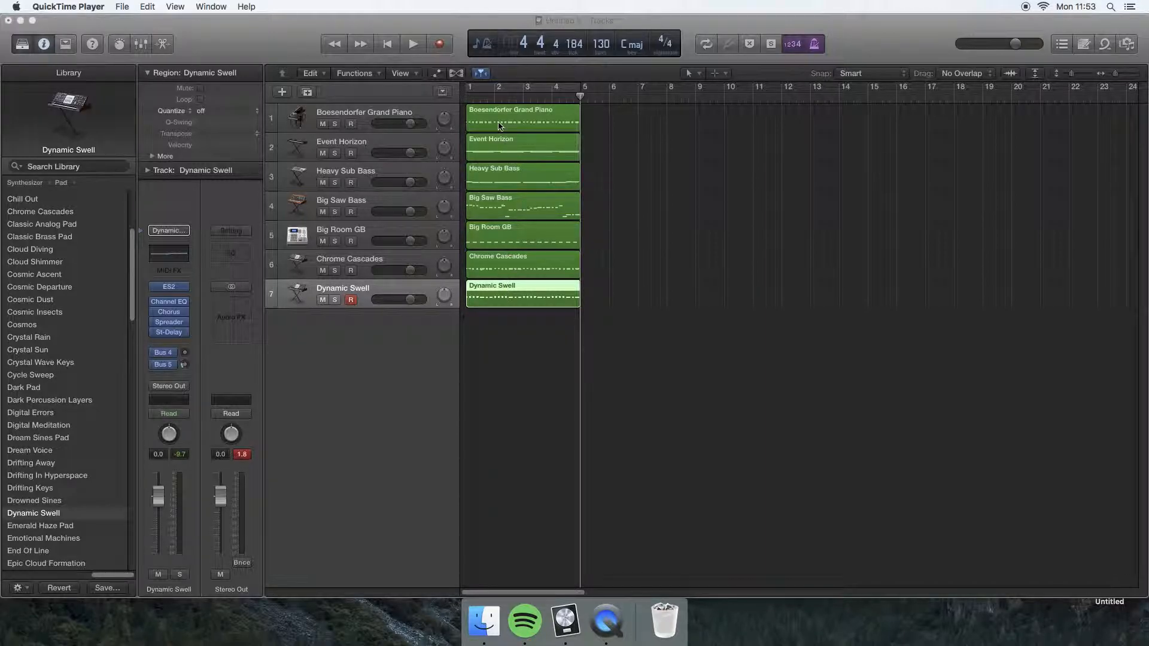
# Audition the Boesendorfer Grand Piano track in solo from the start of the project, stopping playback and clearing its solo at the end.
pyautogui.hscroll(1, 500, 126)
pyautogui.hscroll(-1, 498, 121)
pyautogui.click(497, 110)
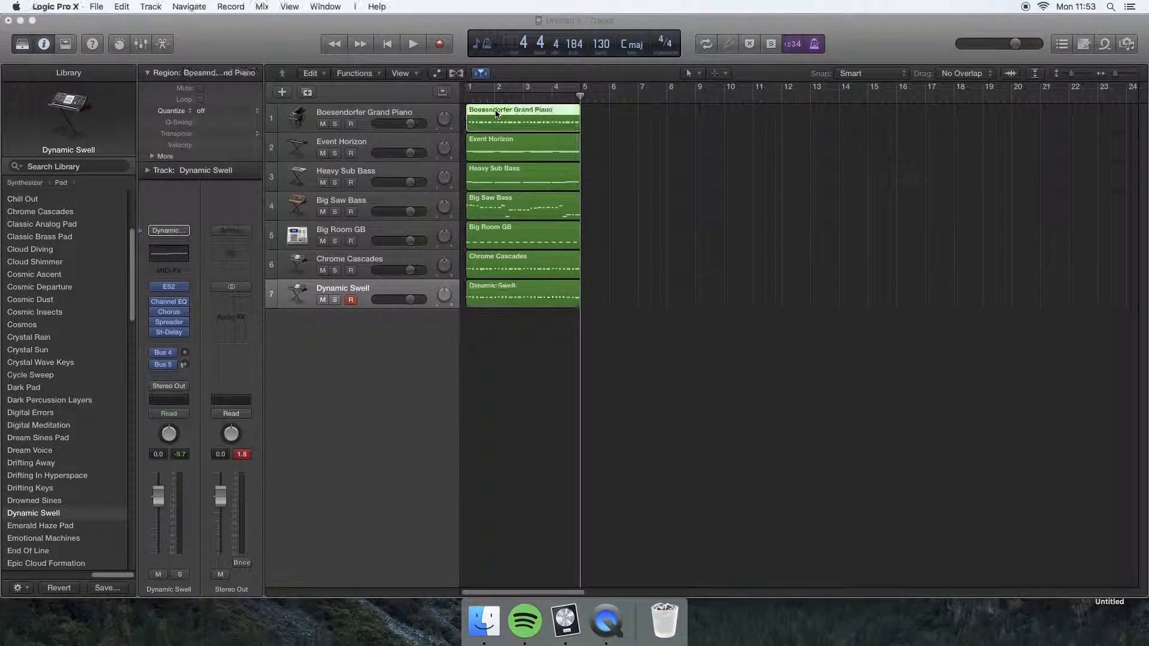
pyautogui.click(335, 125)
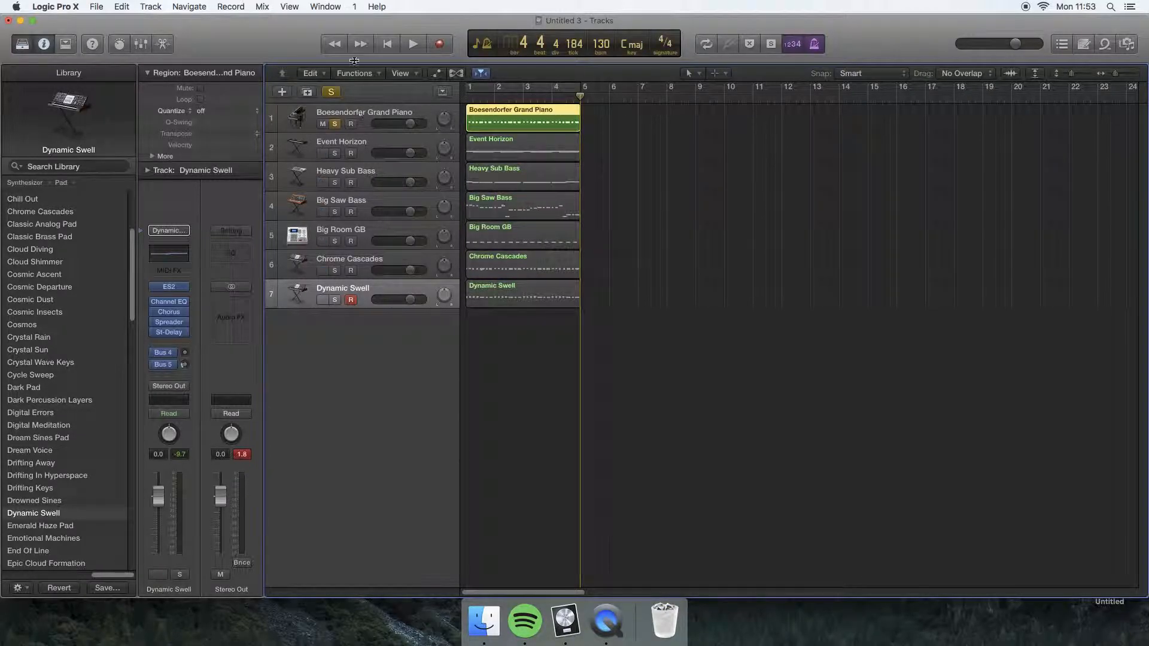
pyautogui.click(387, 46)
pyautogui.click(413, 46)
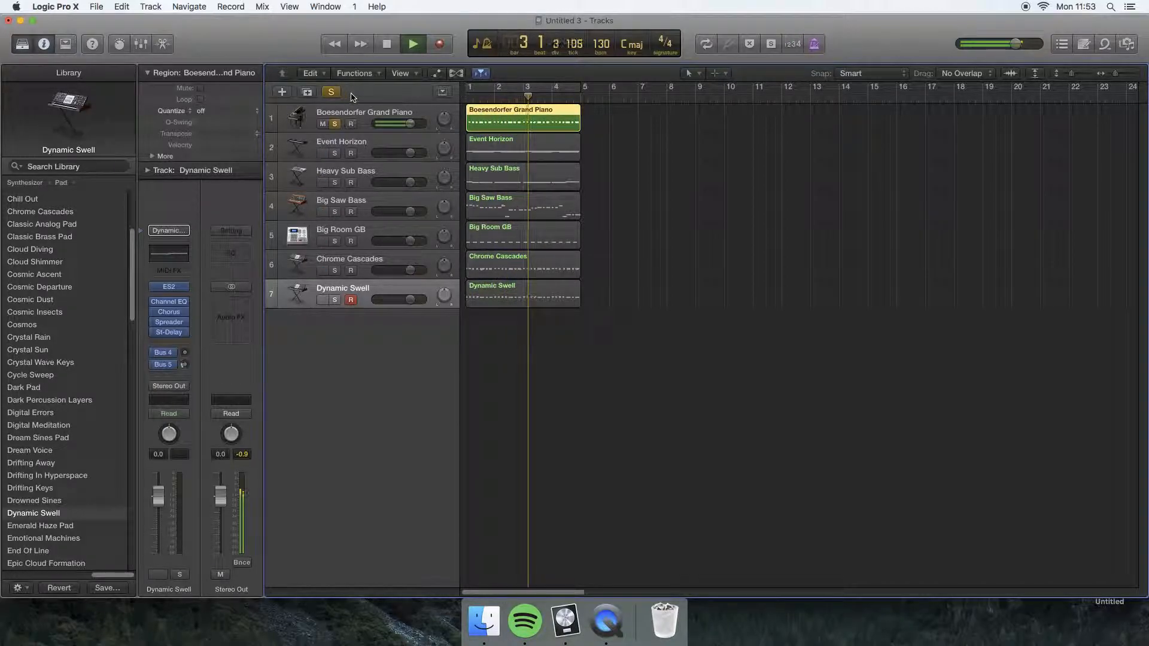
pyautogui.click(385, 51)
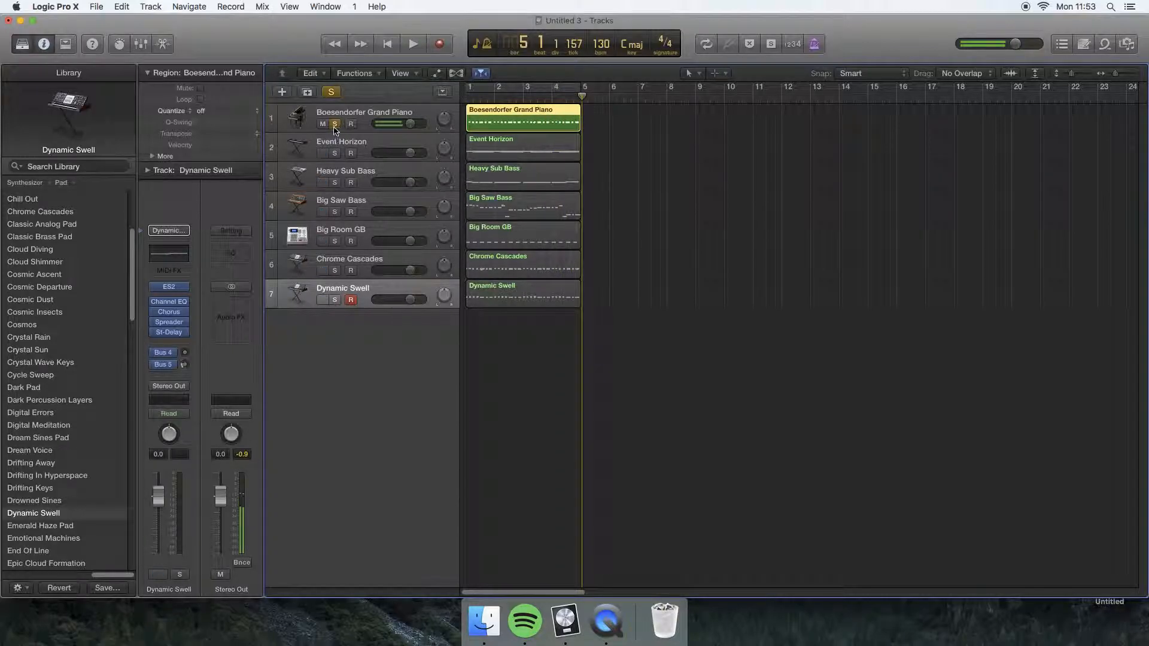
pyautogui.click(334, 125)
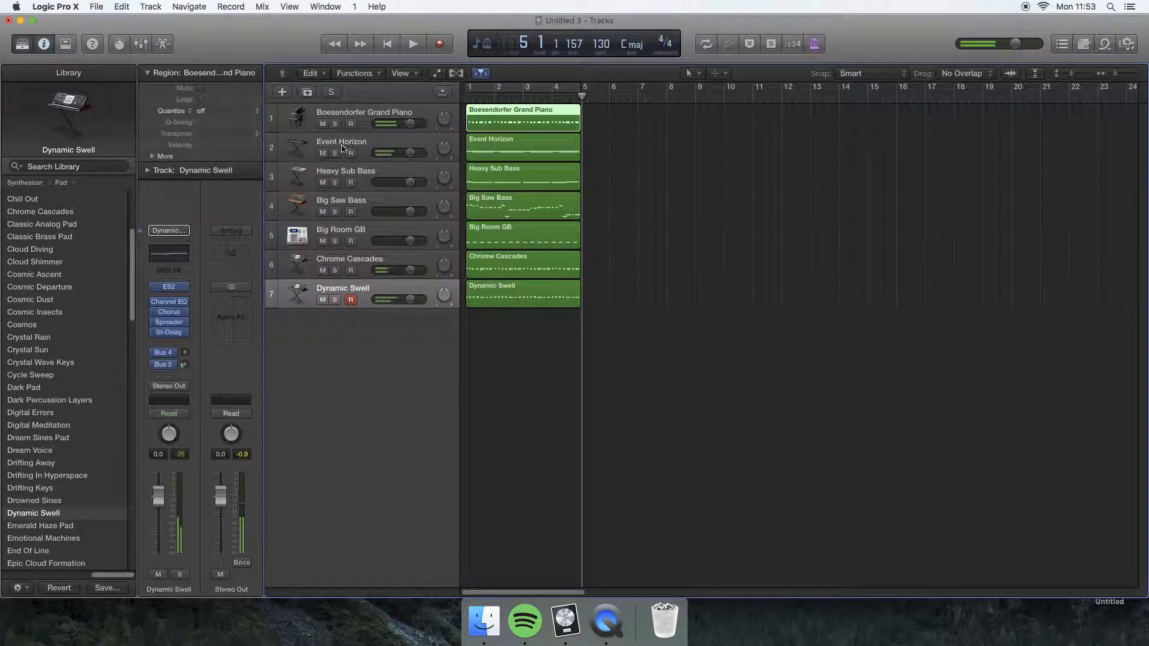
# Audition the Event Horizon track in solo from the start, stopping playback and clearing its solo at the end.
pyautogui.click(505, 144)
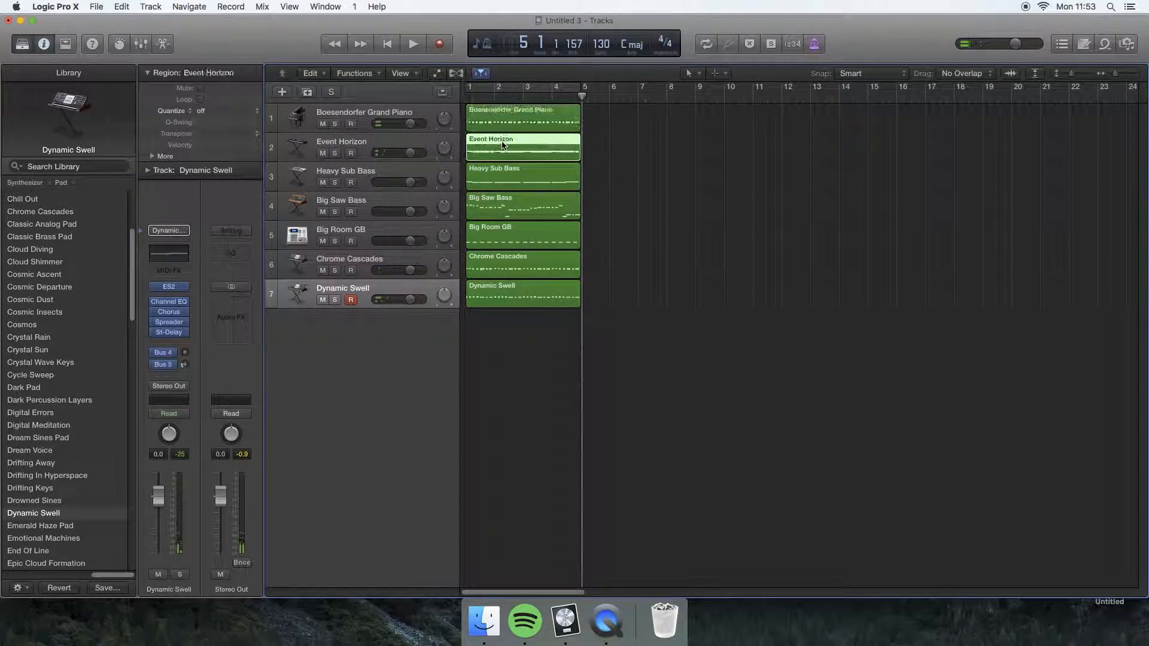
pyautogui.click(496, 178)
pyautogui.click(334, 154)
pyautogui.click(388, 45)
pyautogui.click(407, 45)
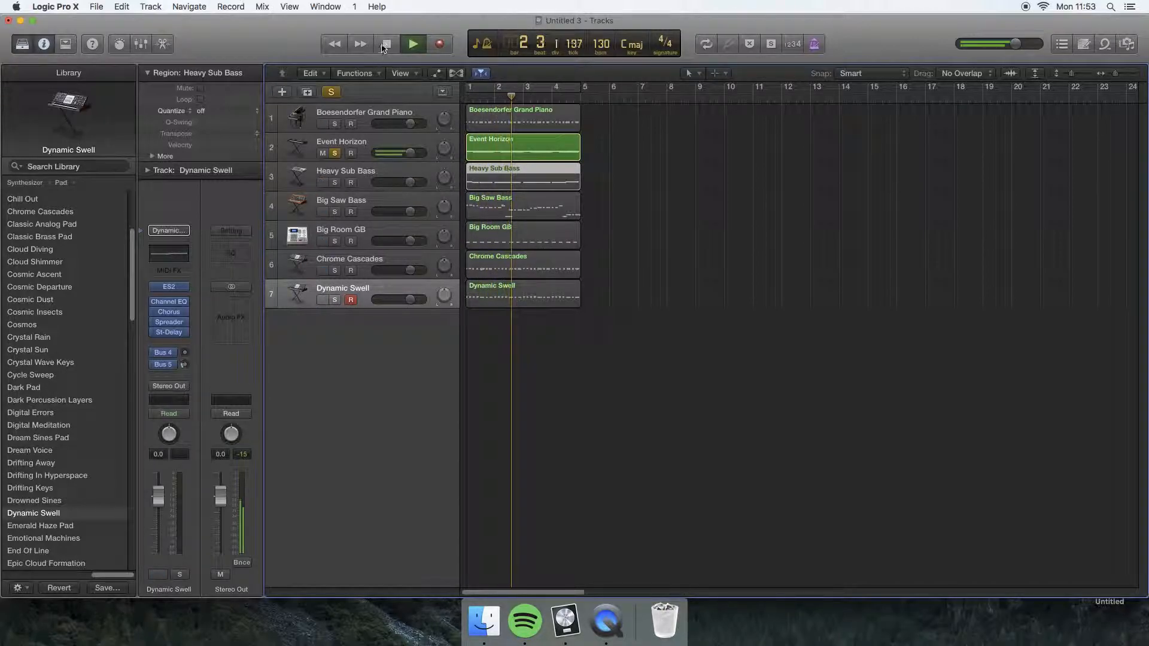
pyautogui.click(386, 45)
pyautogui.click(335, 153)
# Audition the Heavy Sub Bass track in solo from the start, stopping playback and clearing its solo at the end.
pyautogui.click(335, 182)
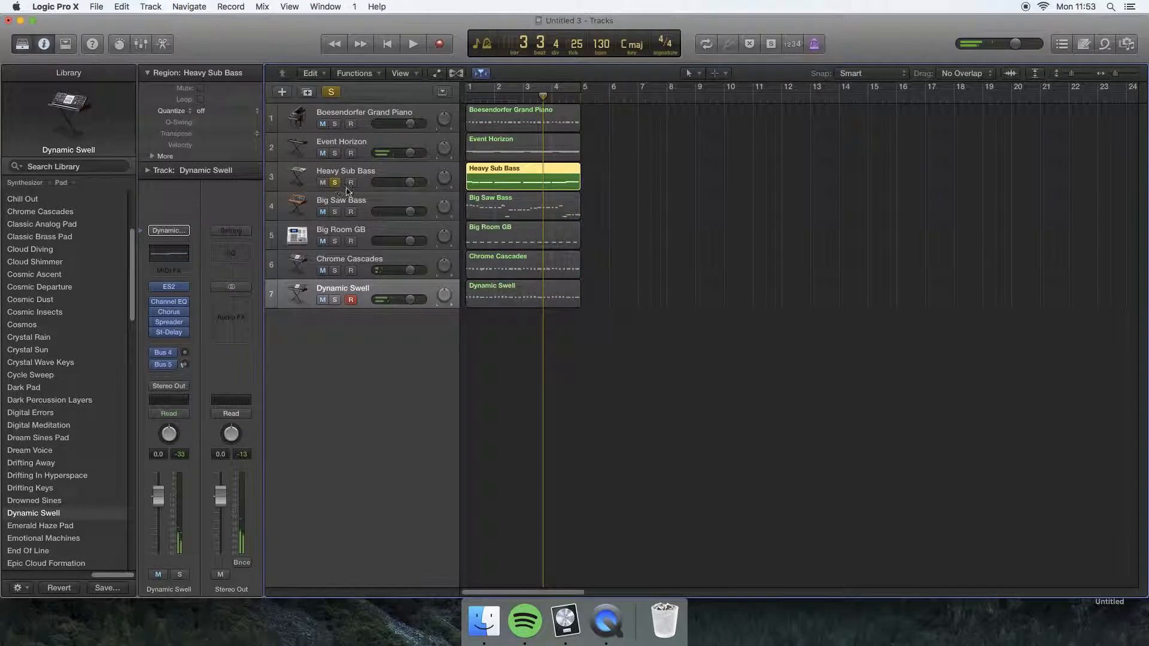
pyautogui.click(386, 45)
pyautogui.click(411, 44)
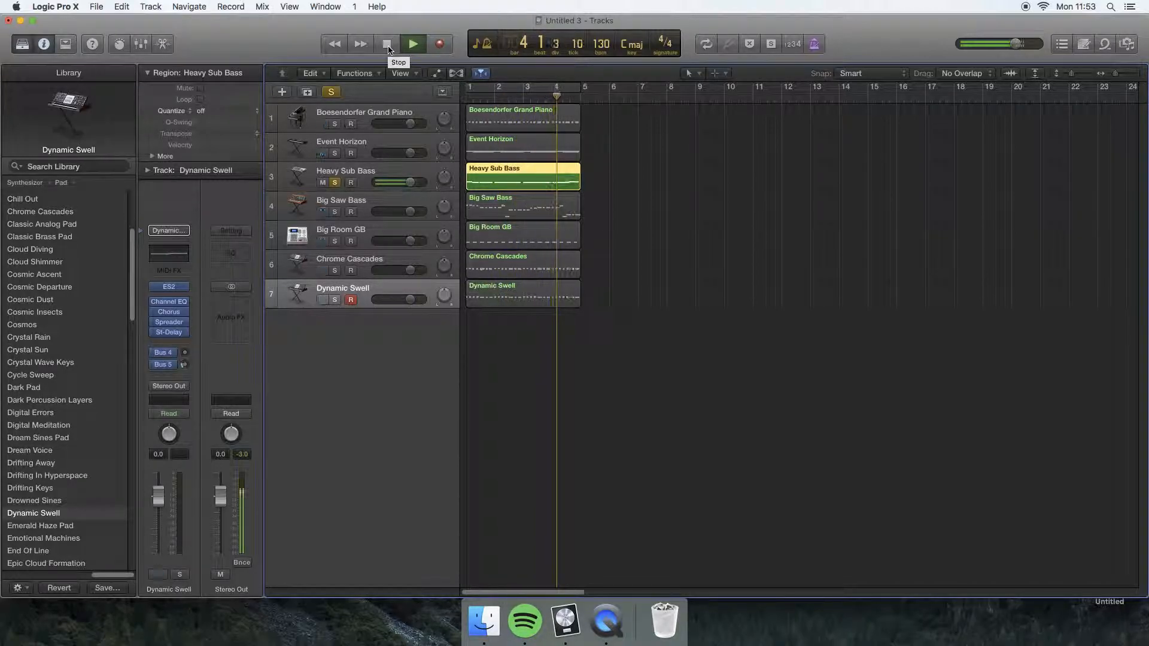
pyautogui.click(387, 44)
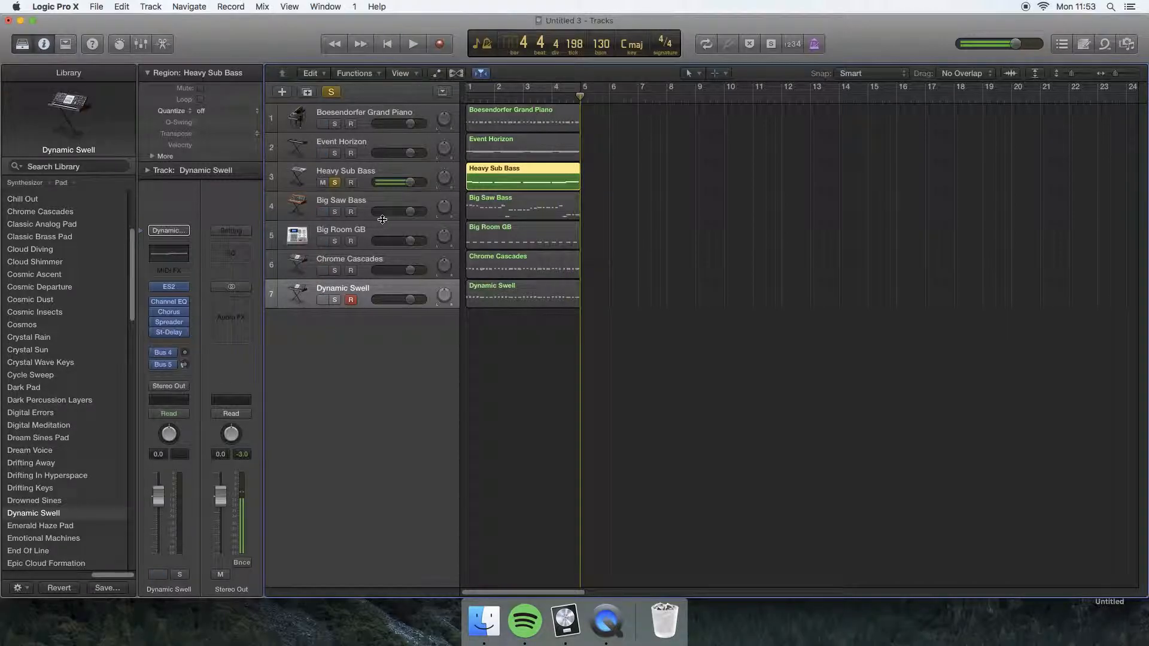
pyautogui.click(335, 183)
# Solo the Big Saw Bass track and play it from the start of the project to audition it alone.
pyautogui.click(334, 212)
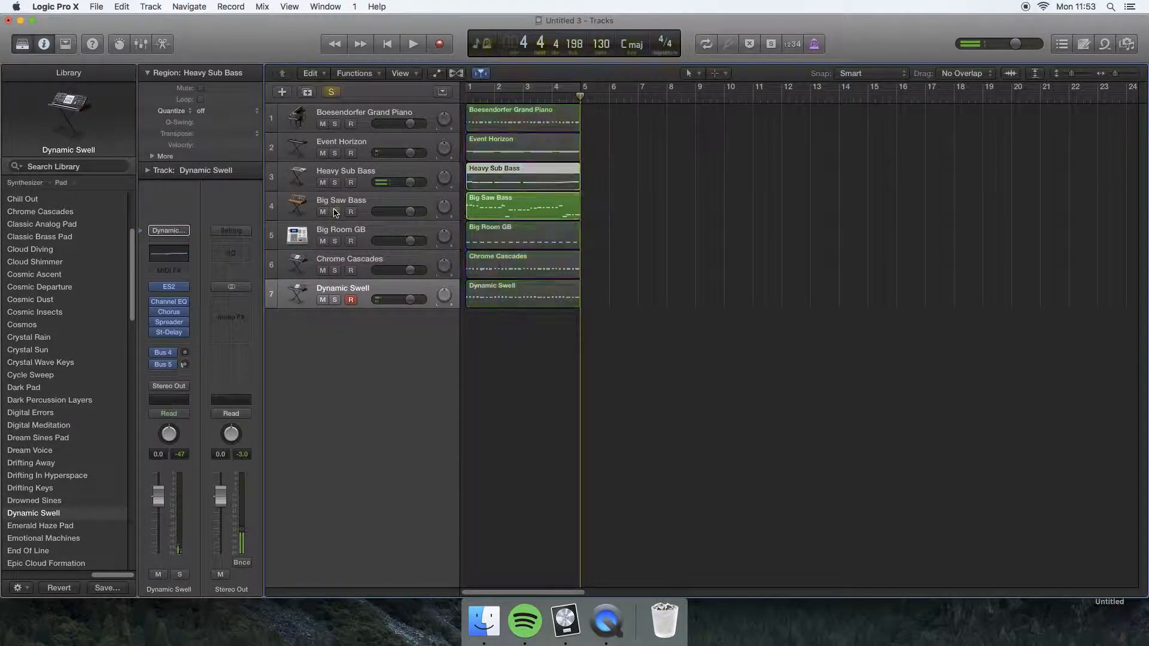
pyautogui.click(386, 45)
pyautogui.click(413, 44)
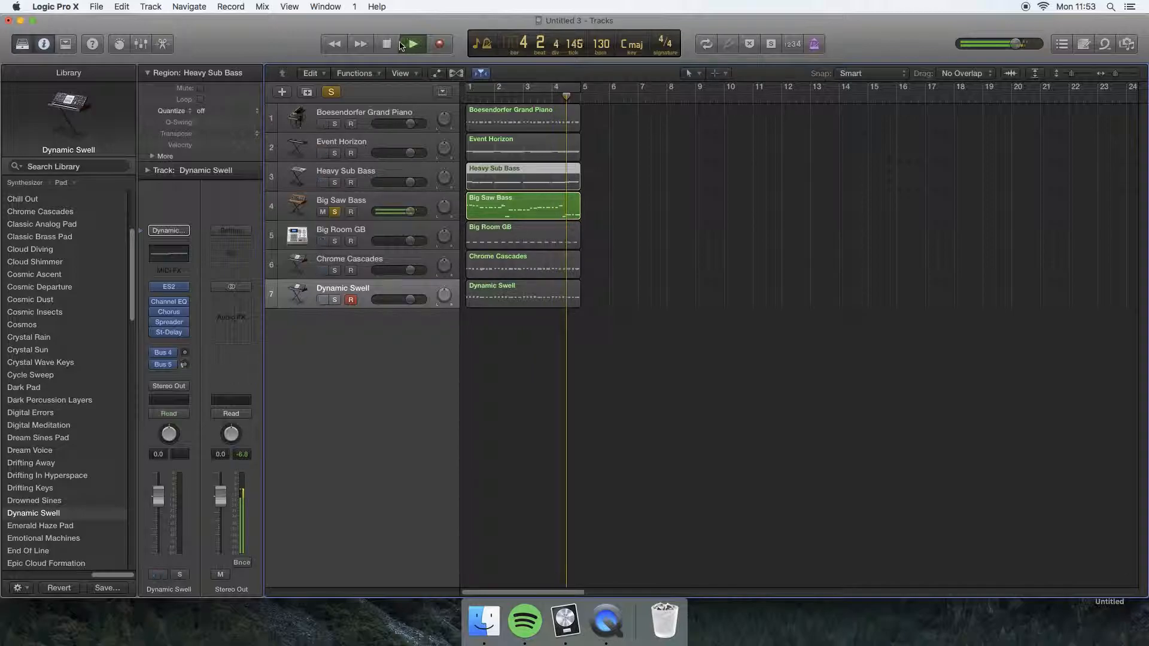
pyautogui.press('space')
# Add Heavy Sub Bass to the solo, play both bass tracks together from the start, and clear their solos.
pyautogui.click(334, 182)
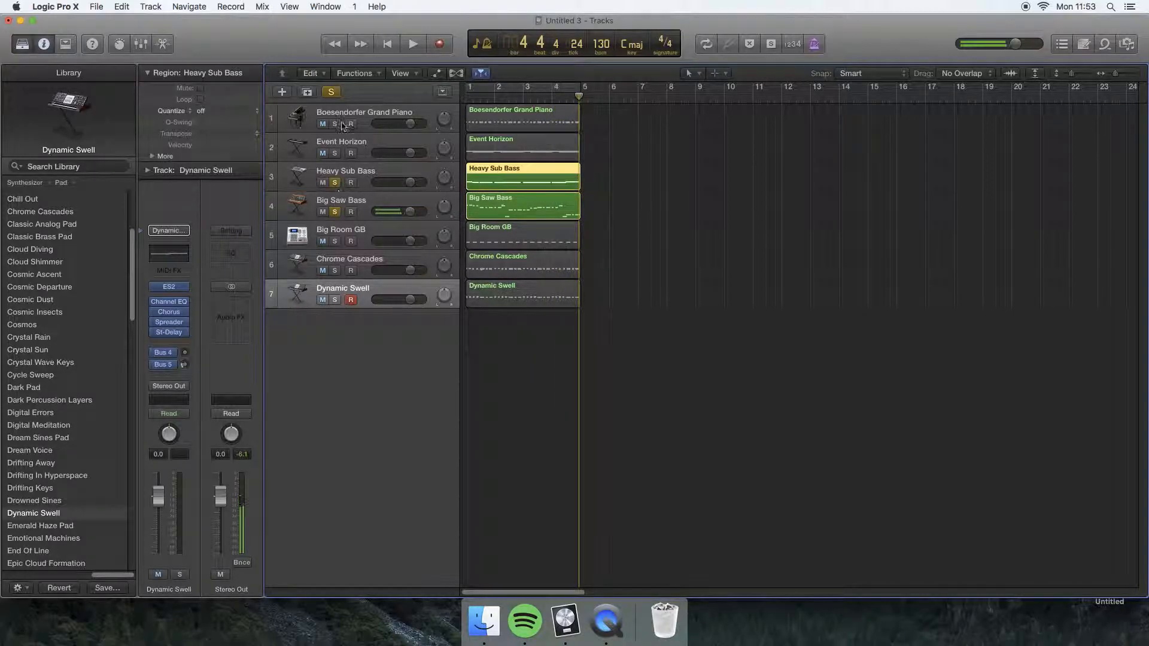
pyautogui.click(387, 44)
pyautogui.click(413, 44)
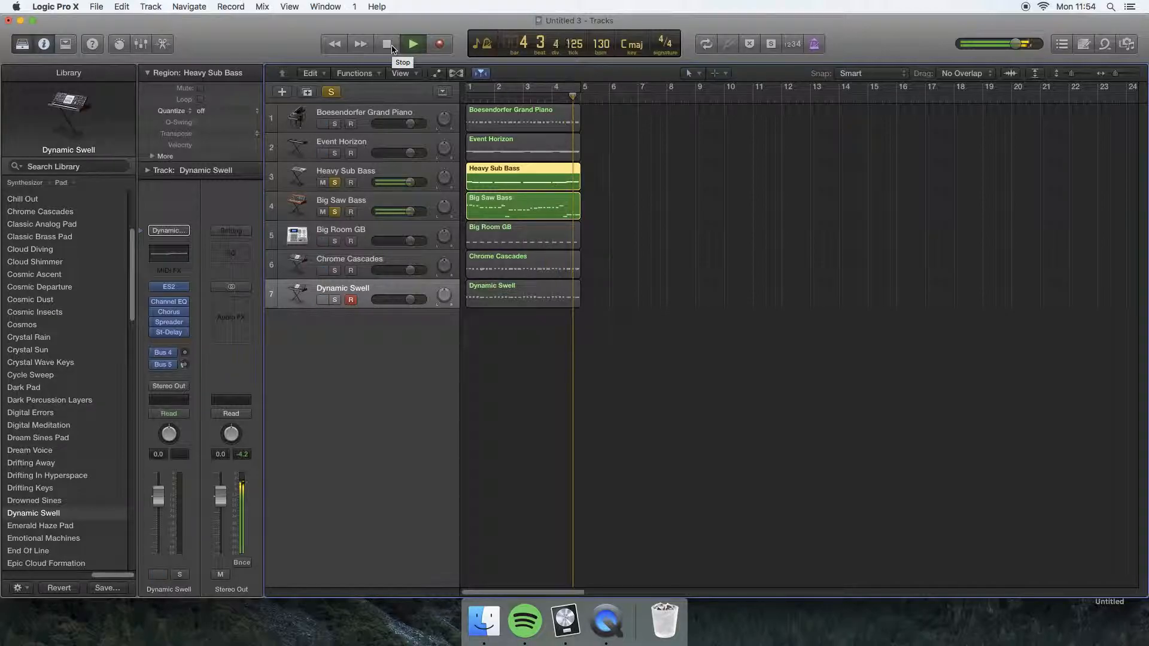
pyautogui.click(388, 45)
pyautogui.click(334, 213)
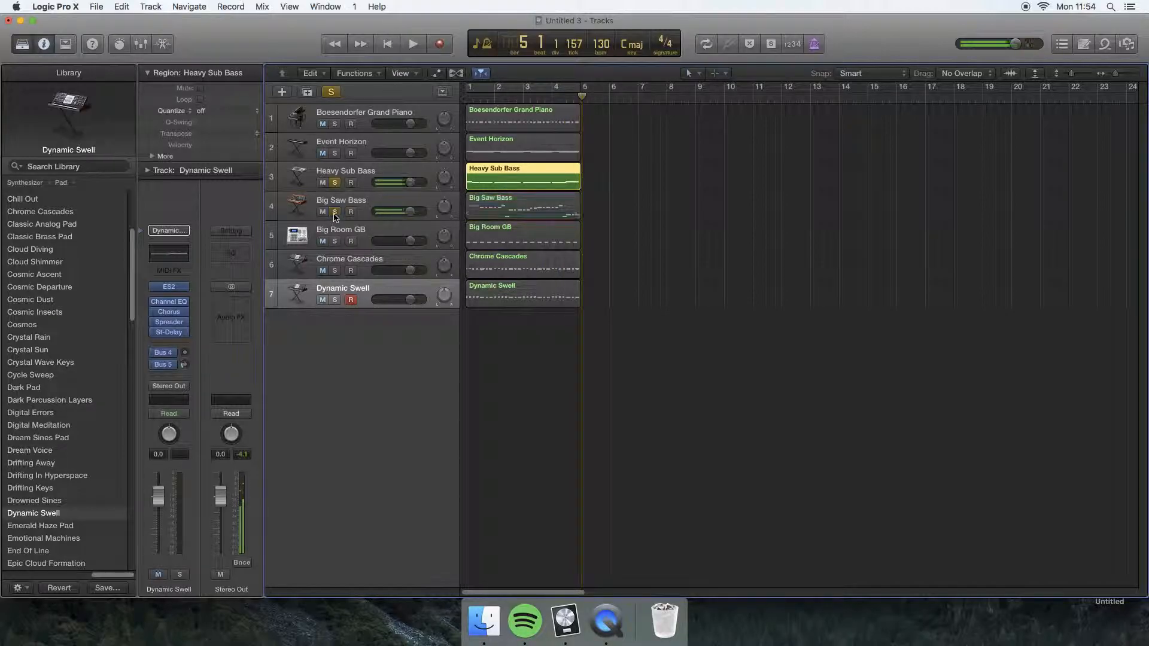
pyautogui.click(334, 182)
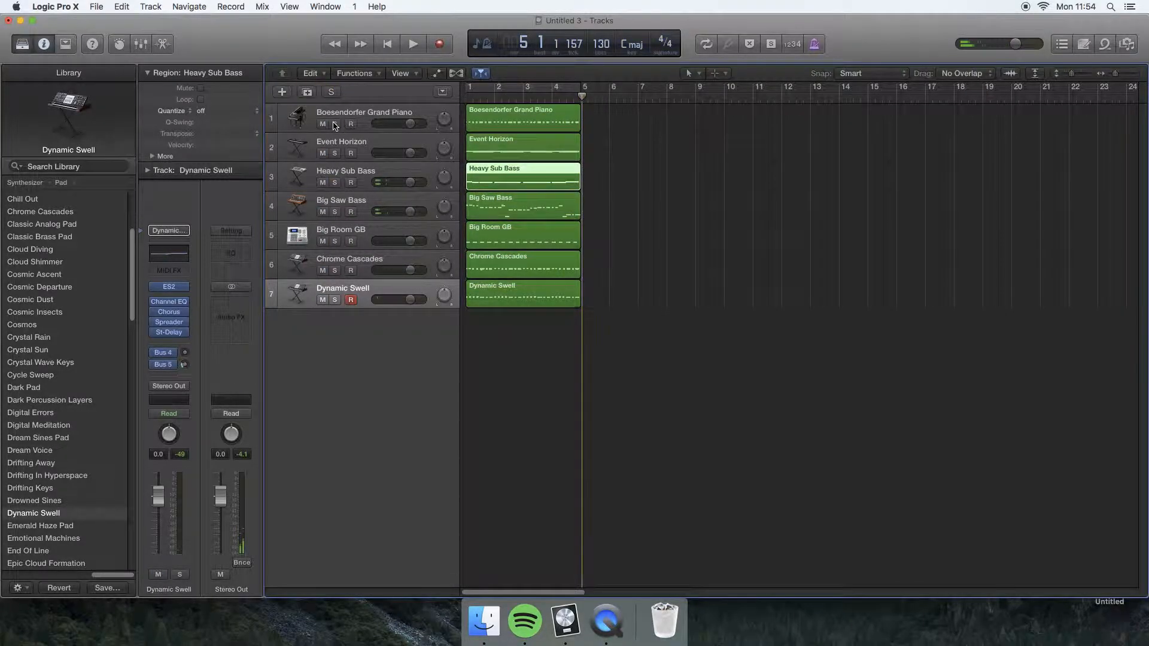
# Audition Boesendorfer Grand Piano, Event Horizon, Chrome Cascades and Dynamic Swell soloed together from the start, clearing all four solos at the end.
pyautogui.click(334, 124)
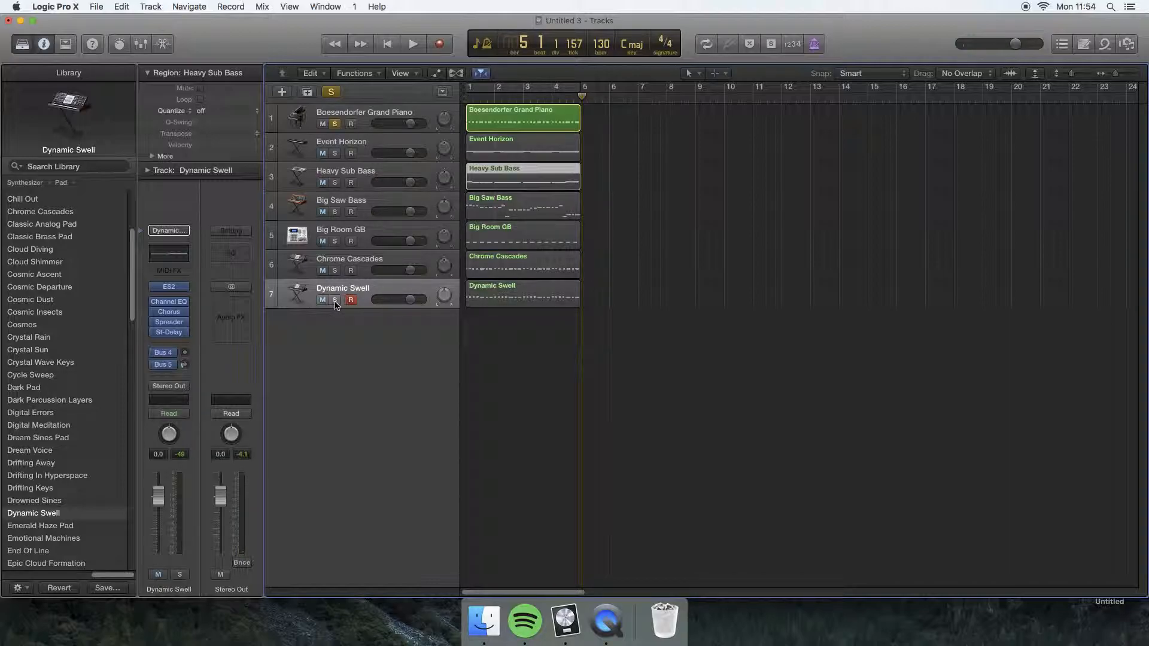
pyautogui.click(335, 300)
pyautogui.click(334, 271)
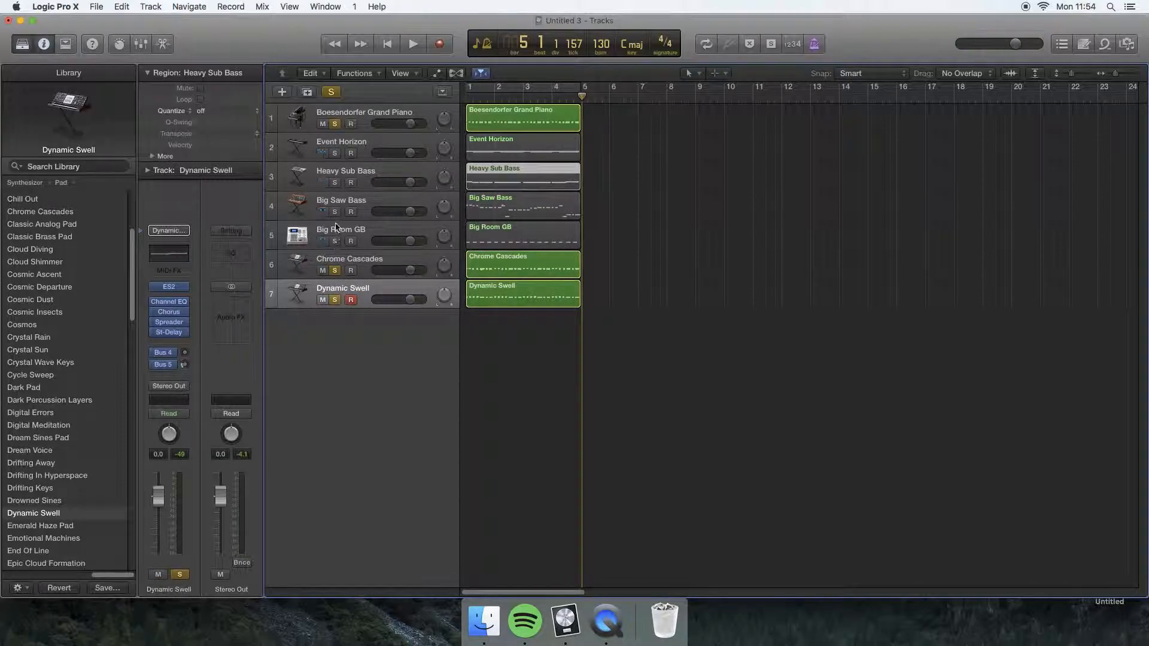
pyautogui.click(335, 153)
pyautogui.click(386, 45)
pyautogui.click(413, 45)
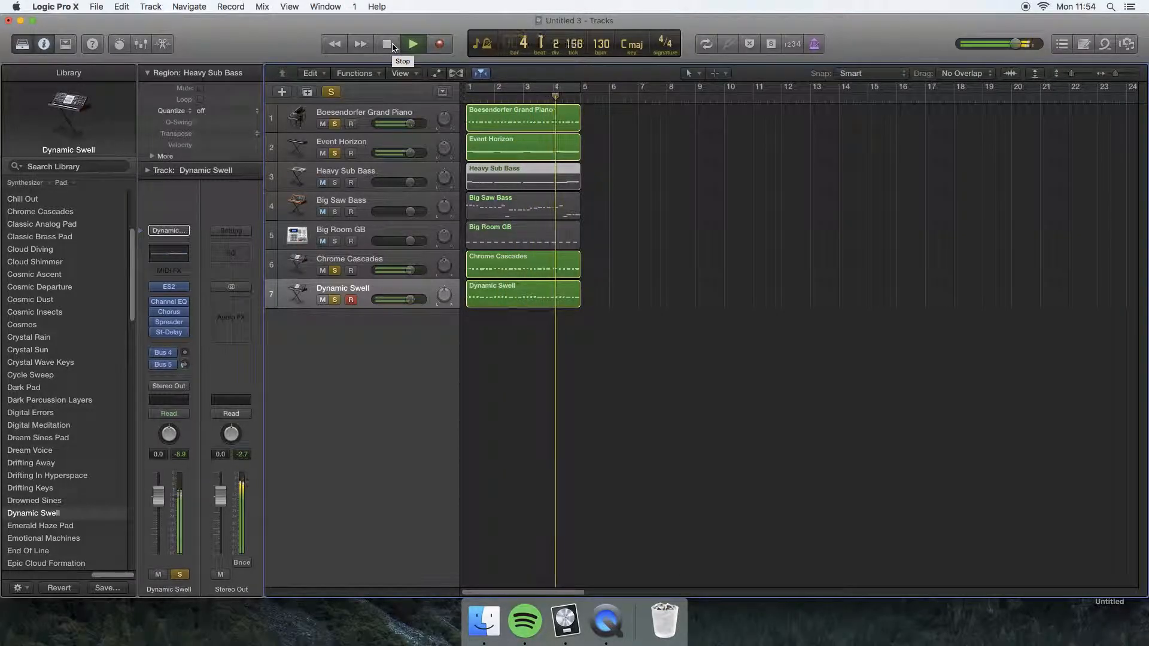
pyautogui.click(387, 44)
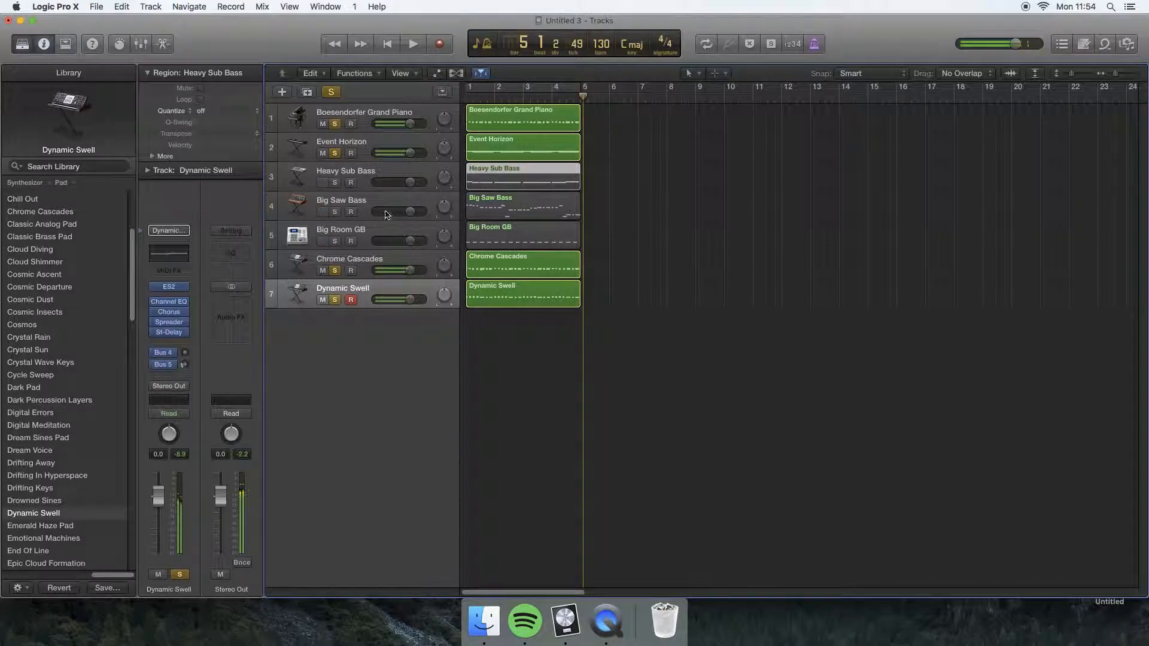
pyautogui.click(335, 301)
pyautogui.click(335, 270)
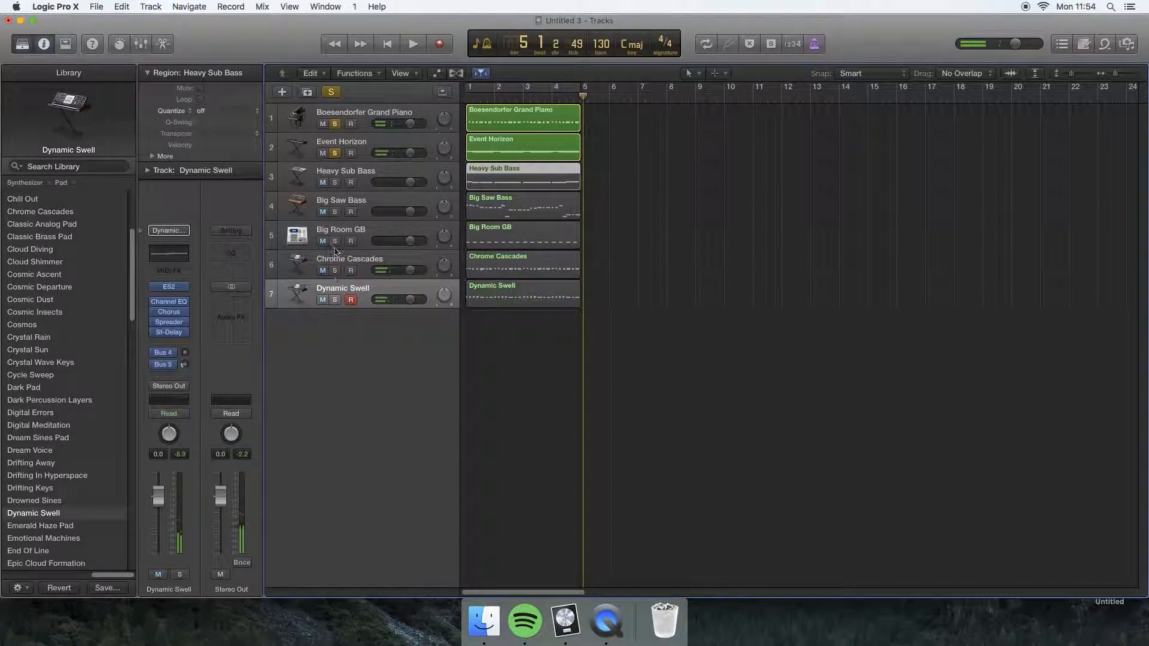
pyautogui.click(334, 153)
pyautogui.click(335, 124)
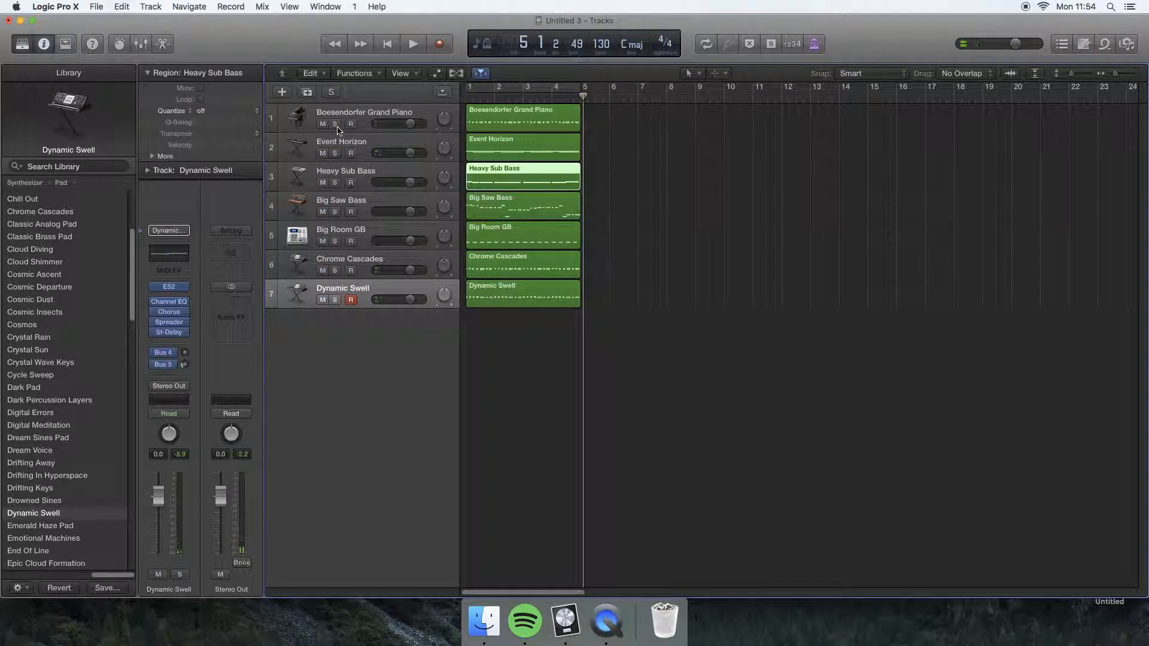
# Audition the Big Room GB drum track in solo from the start, stopping playback and clearing its solo at the end.
pyautogui.click(335, 241)
pyautogui.click(386, 46)
pyautogui.click(413, 46)
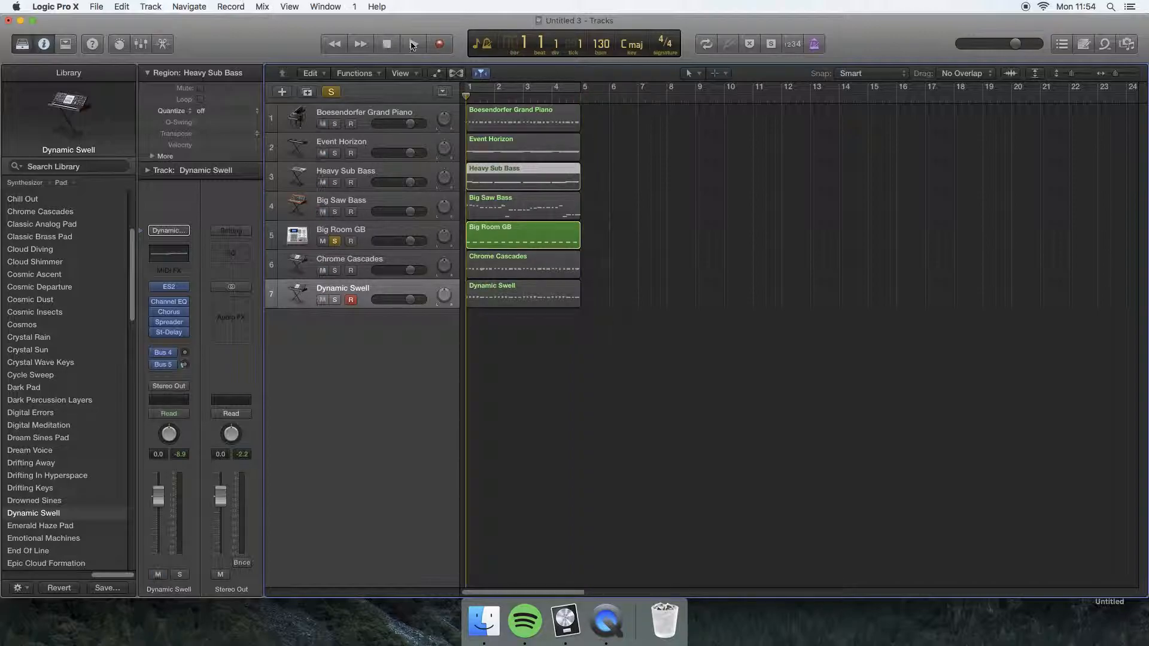
pyautogui.click(412, 46)
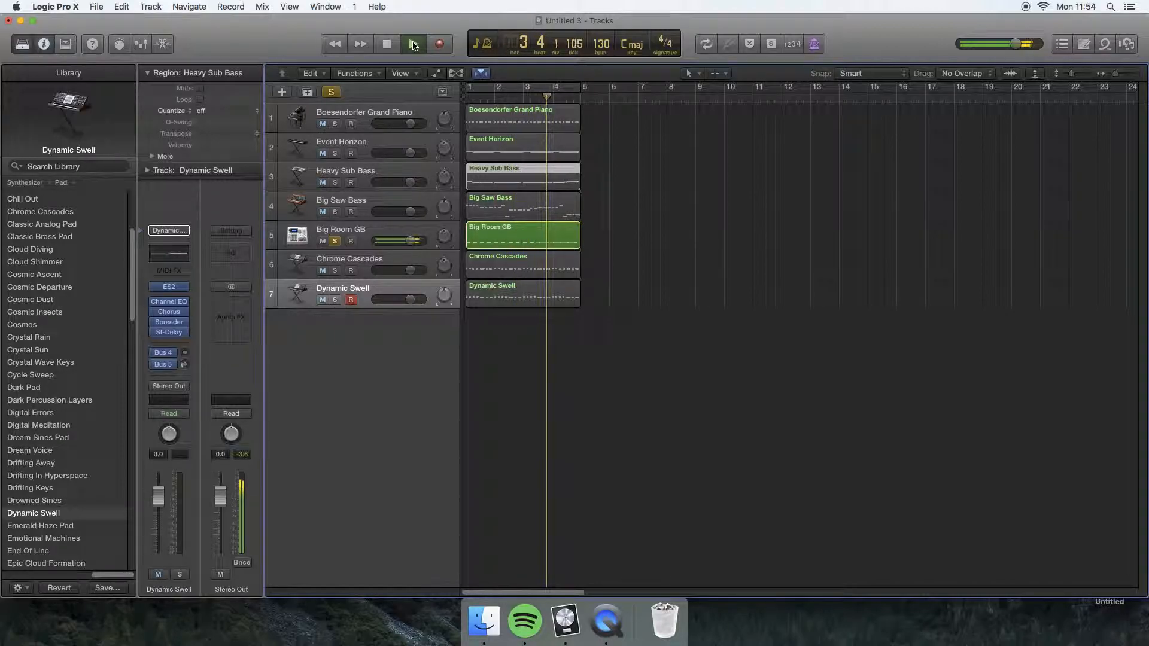
pyautogui.press('space')
pyautogui.click(335, 241)
# Play the full mix of all seven tracks from the start and stop playback after the four-bar loop.
pyautogui.click(387, 45)
pyautogui.click(415, 47)
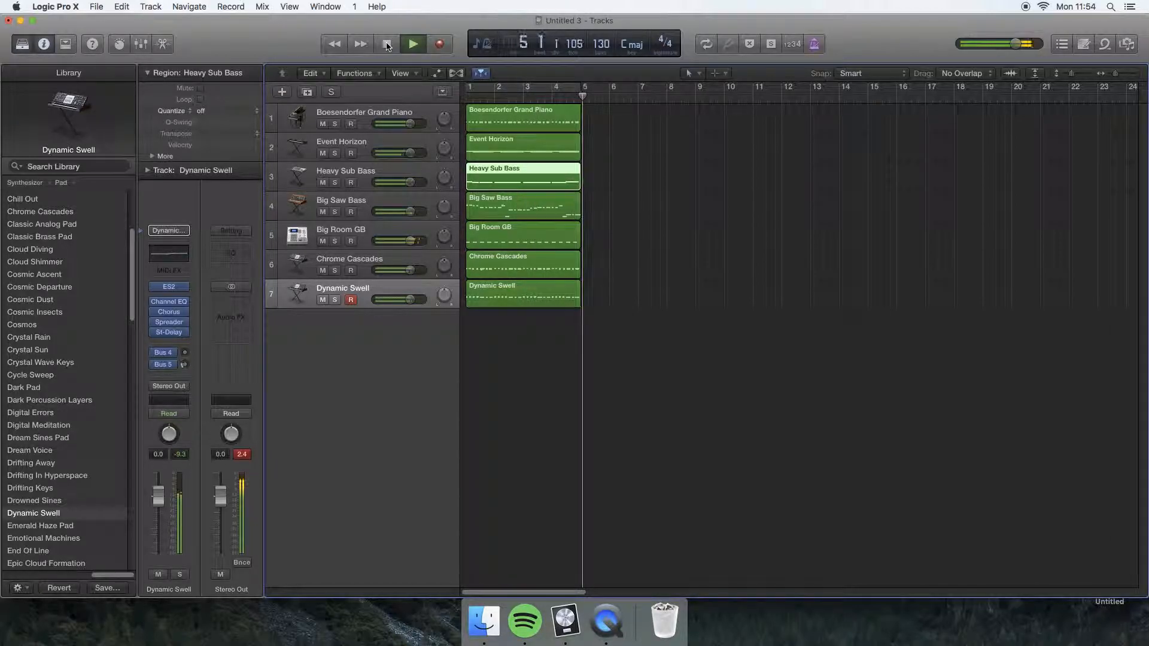
pyautogui.click(387, 46)
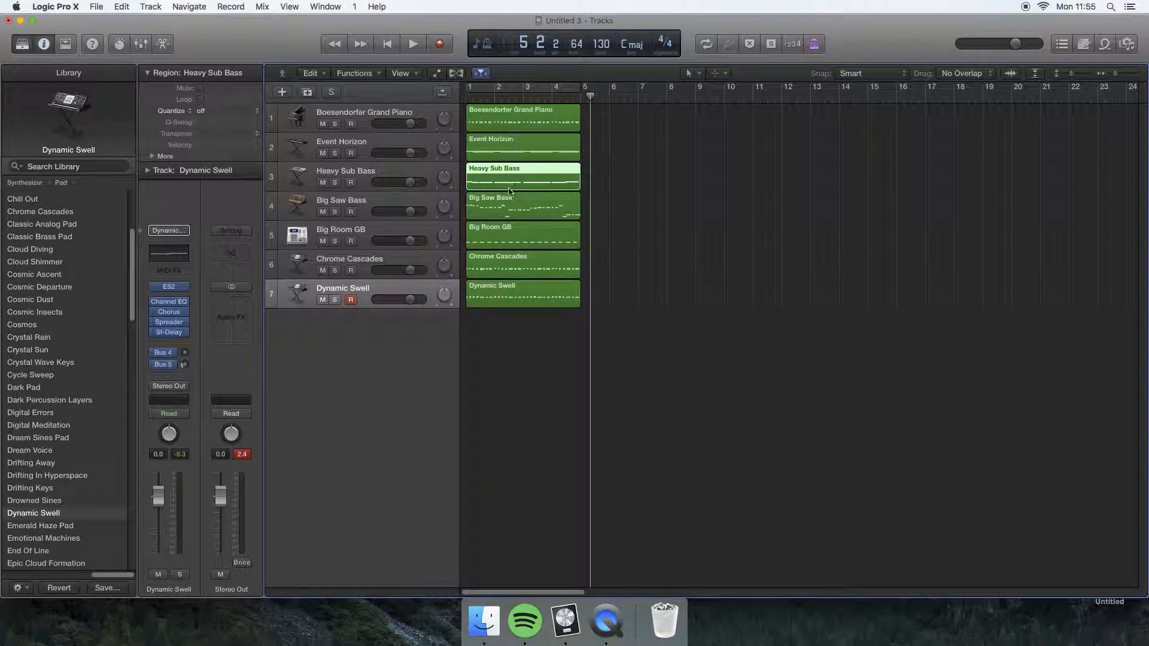
# Move every region except Event Horizon out of the opening bars to about bar 12.5.
pyautogui.moveTo(506, 333); pyautogui.dragTo(868, 204)
pyautogui.click(564, 359)
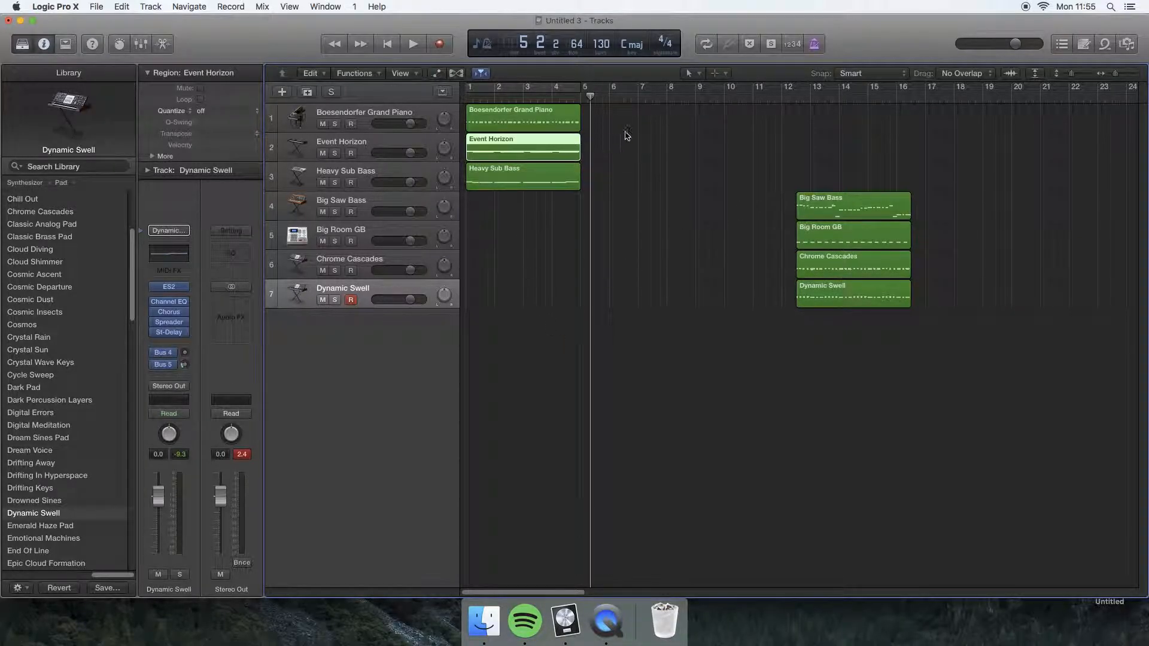
pyautogui.click(539, 114)
pyautogui.moveTo(537, 112); pyautogui.dragTo(861, 114)
pyautogui.click(542, 172)
pyautogui.moveTo(542, 171); pyautogui.dragTo(872, 173)
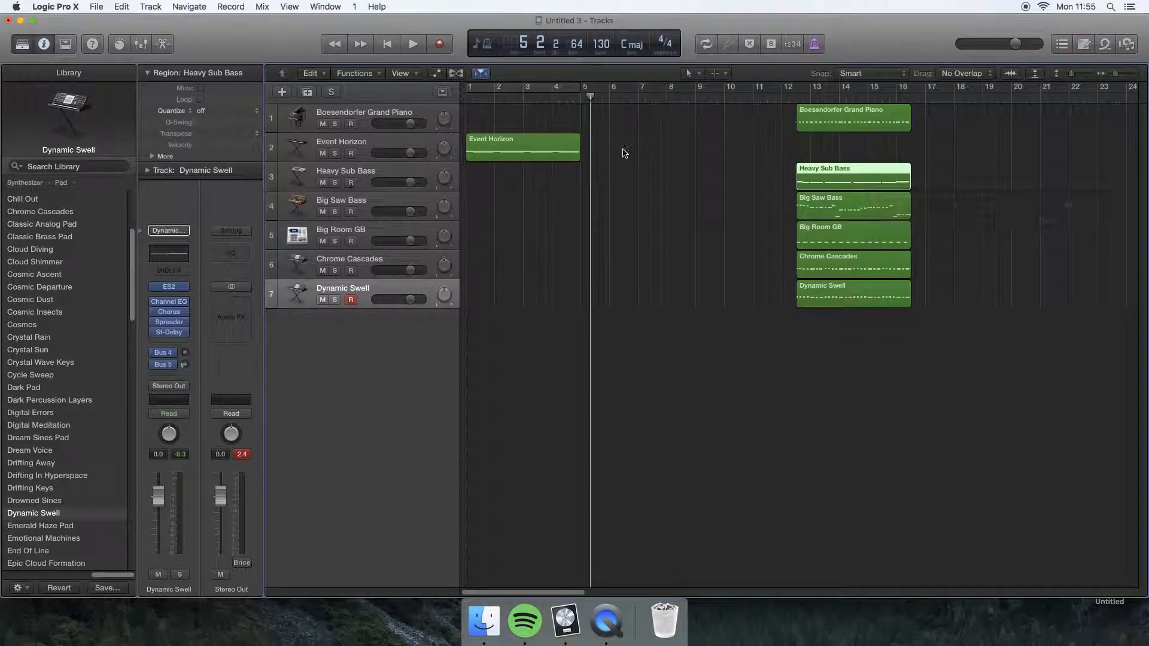
# Move the Big Room GB region to bar 5 and loop the Event Horizon region up to bar 9.
pyautogui.click(538, 142)
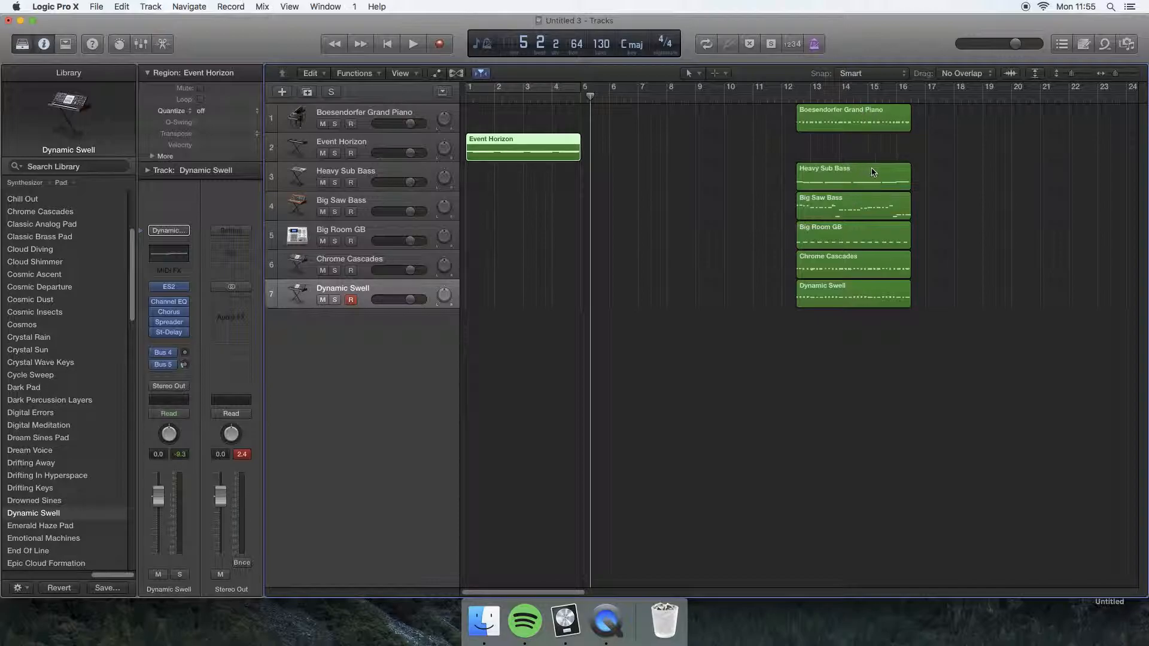
pyautogui.moveTo(857, 237); pyautogui.dragTo(647, 238)
pyautogui.moveTo(577, 136); pyautogui.dragTo(695, 143)
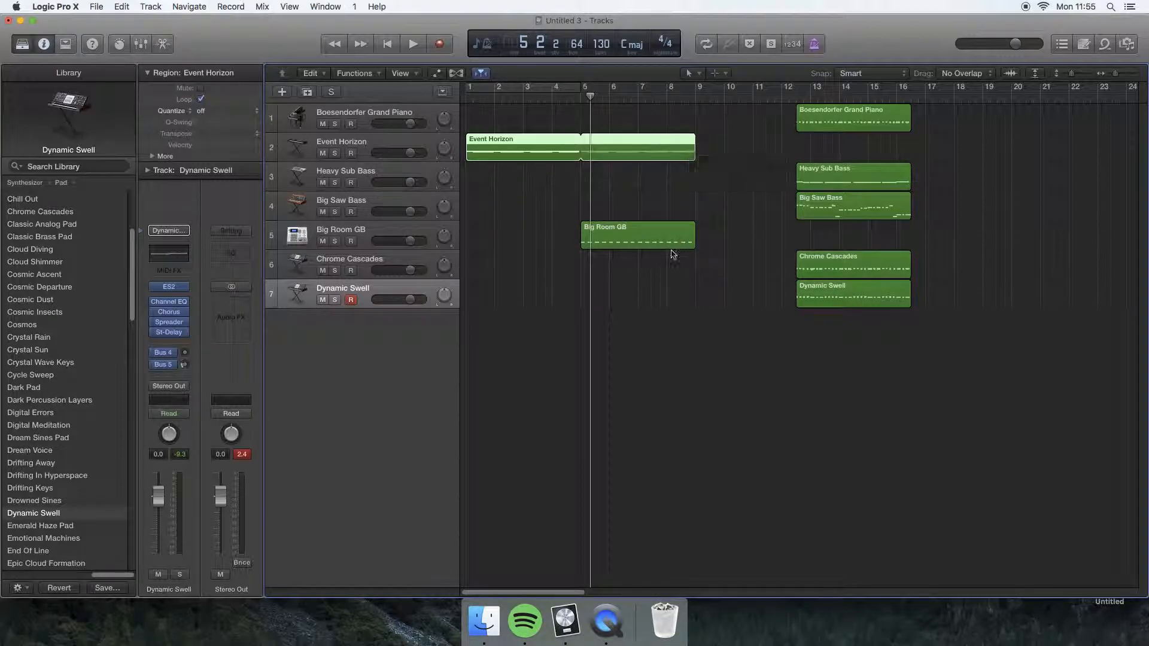
# Move the Boesendorfer Grand Piano region to bar 9 and extend the Event Horizon and Big Room GB loops to bar 13.
pyautogui.moveTo(833, 114); pyautogui.dragTo(721, 114)
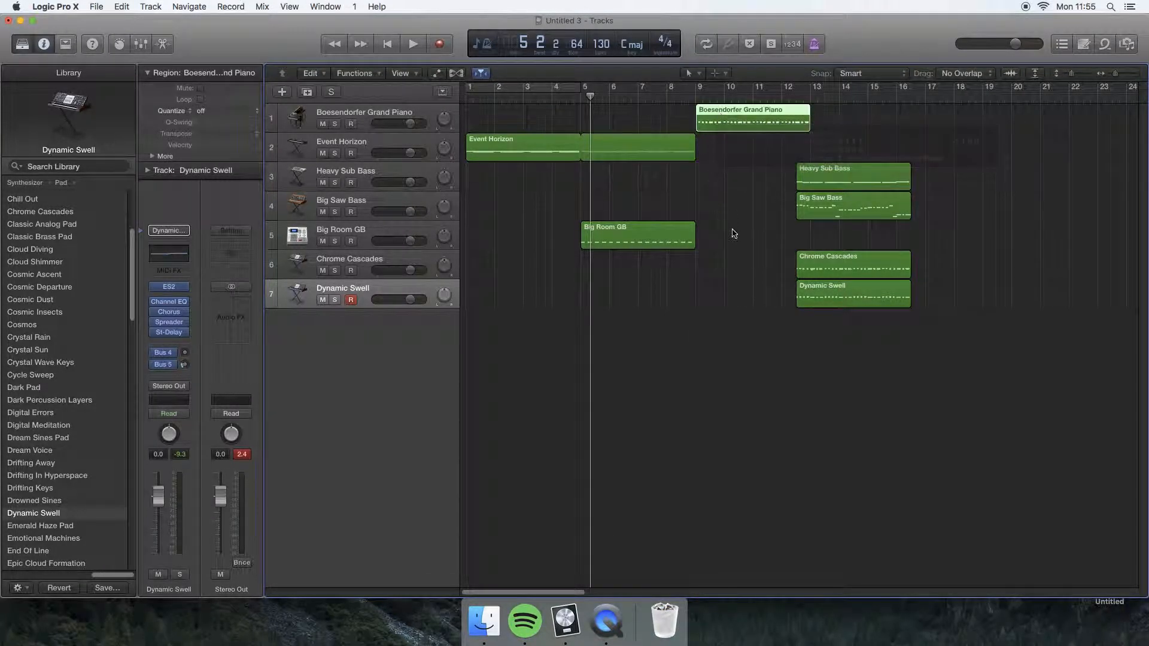
pyautogui.click(694, 199)
pyautogui.moveTo(685, 286); pyautogui.dragTo(810, 180)
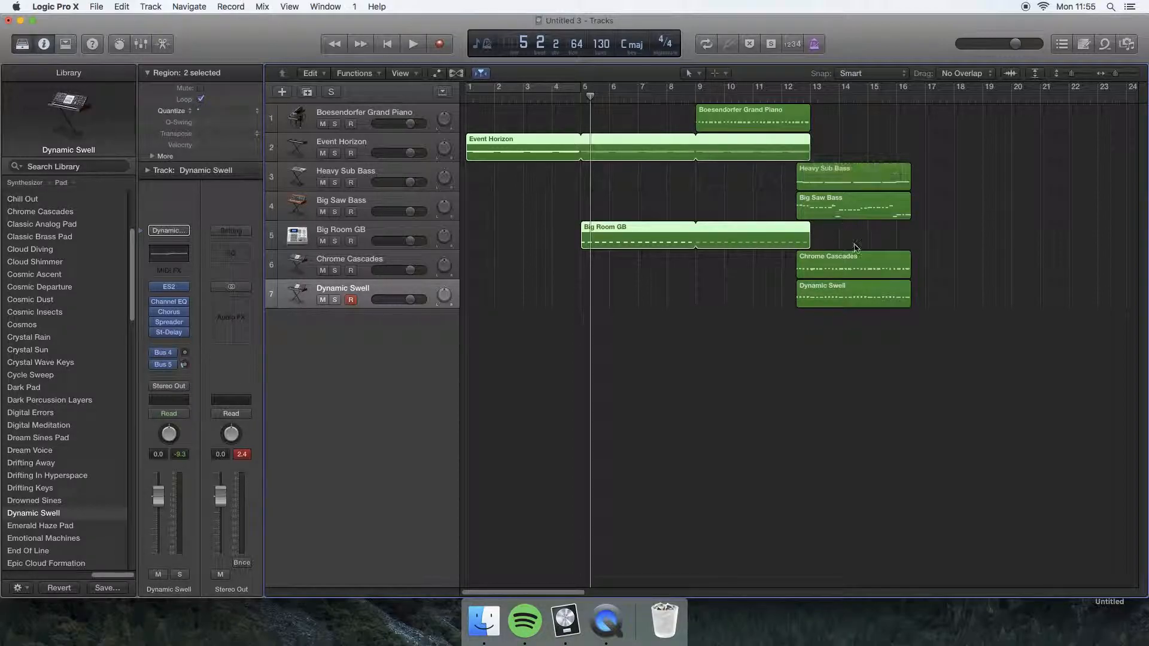
# Shift the four unplaced regions to about bar 17.5 and place the Heavy Sub Bass region at bar 13.
pyautogui.moveTo(881, 345); pyautogui.dragTo(996, 171)
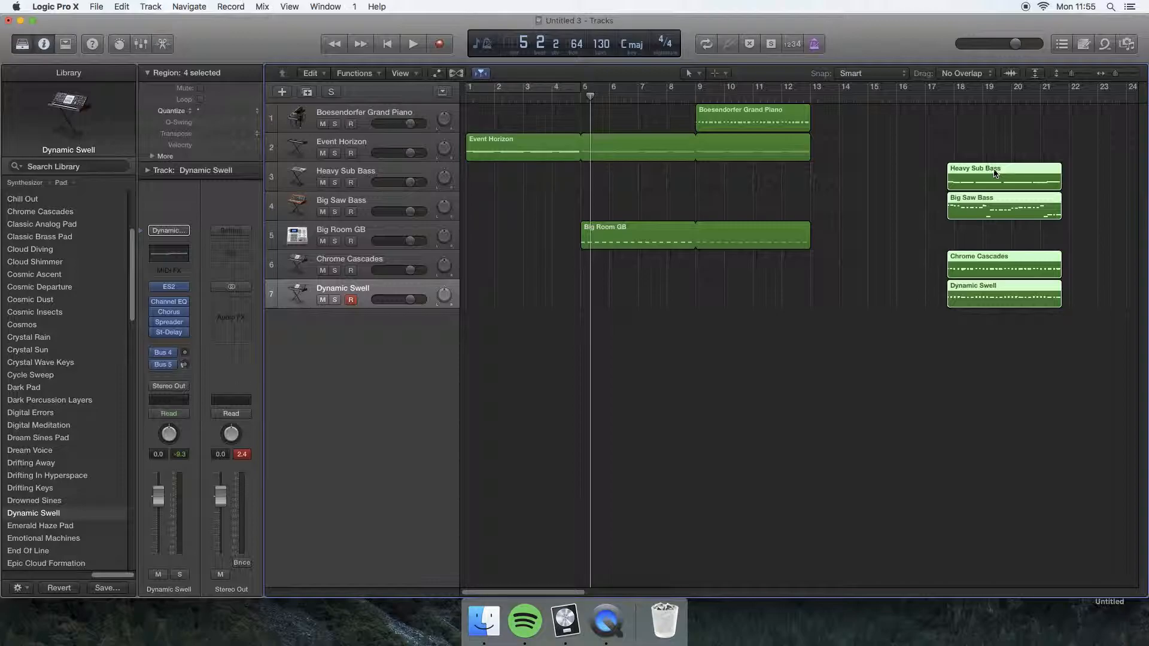
pyautogui.click(955, 333)
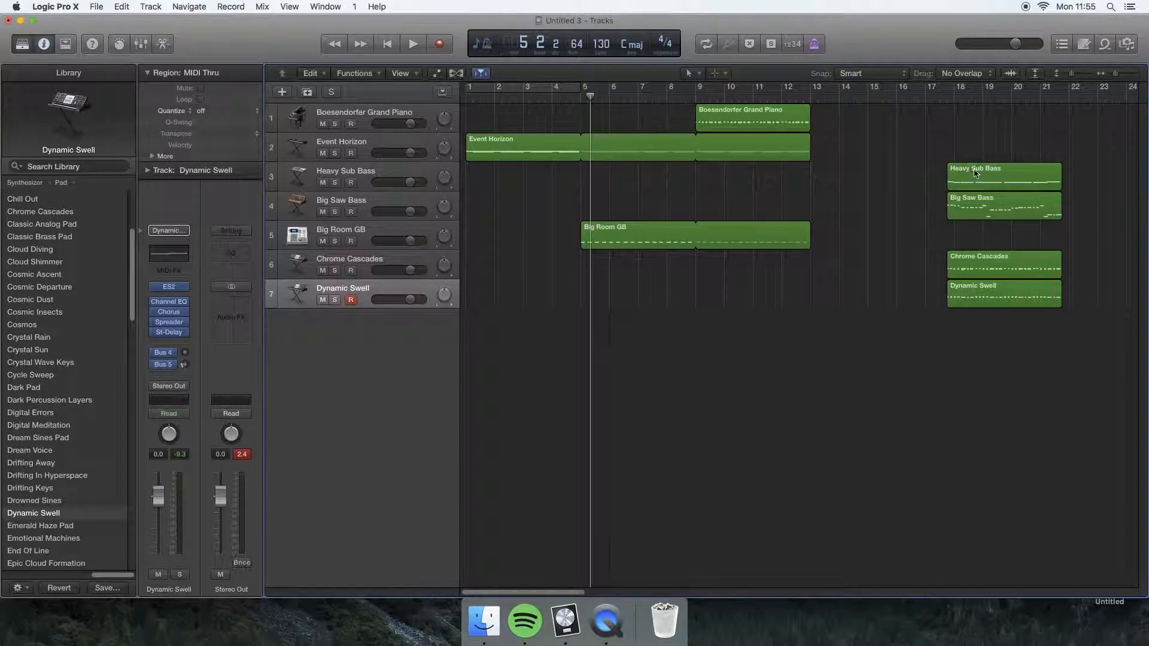
pyautogui.moveTo(988, 171); pyautogui.dragTo(840, 252)
pyautogui.click(834, 287)
# Loop the piano, Event Horizon and Big Room GB regions to bar 17, and move Big Saw Bass, Chrome Cascades and Dynamic Swell to bar 17.
pyautogui.moveTo(779, 323); pyautogui.dragTo(927, 119)
pyautogui.click(879, 321)
pyautogui.moveTo(983, 345); pyautogui.dragTo(948, 198)
pyautogui.click(901, 278)
# Extend the loops of all seven tracks so that every region repeats up to bar 25.
pyautogui.moveTo(910, 257); pyautogui.dragTo(1040, 111)
pyautogui.click(1010, 402)
pyautogui.moveTo(1014, 336); pyautogui.dragTo(1146, 107)
pyautogui.moveTo(1111, 112); pyautogui.dragTo(1090, 112)
pyautogui.click(660, 196)
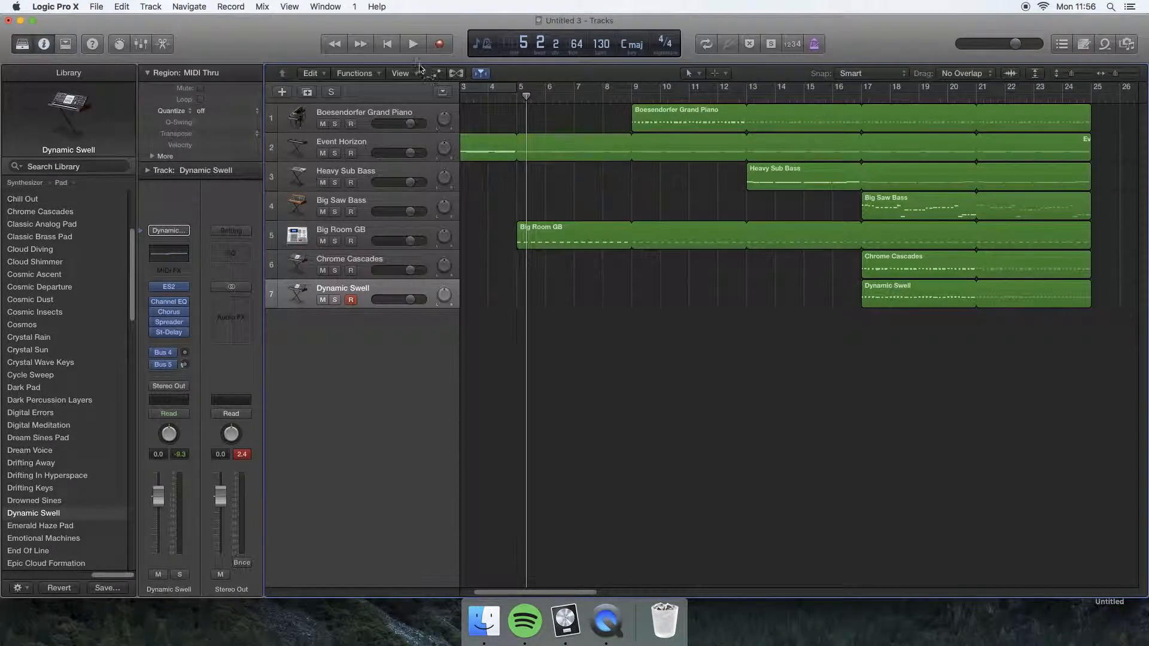
# Play the whole arrangement from bar 1 to its end at bar 25.
pyautogui.click(385, 45)
pyautogui.click(412, 45)
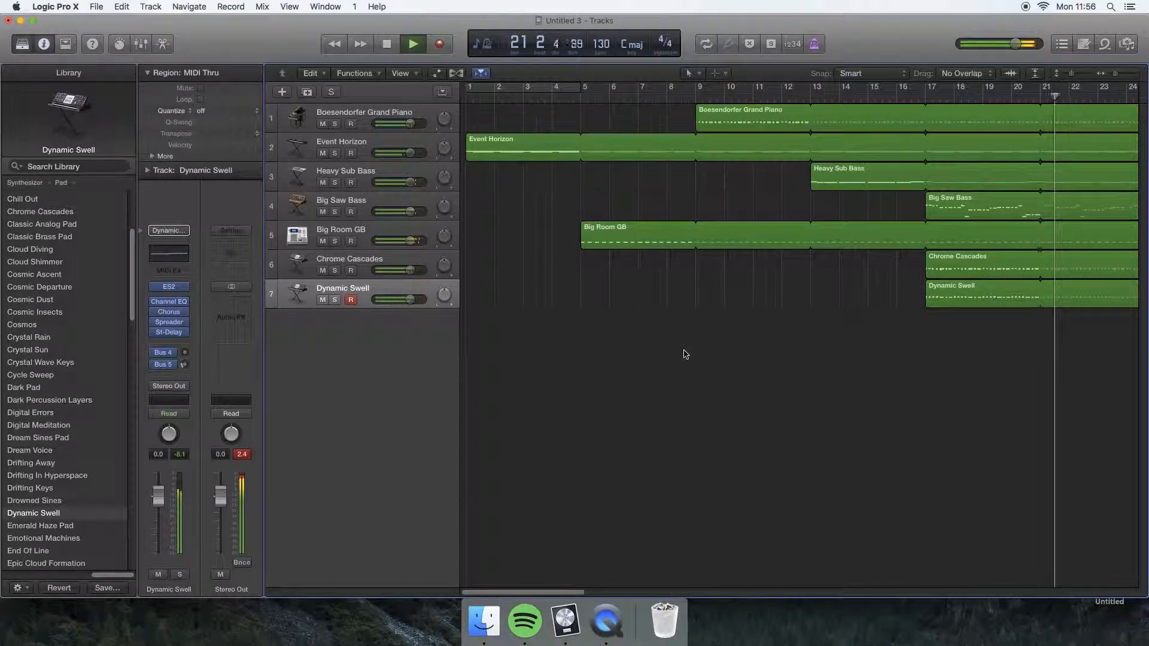
pyautogui.hscroll(5, 688, 350)
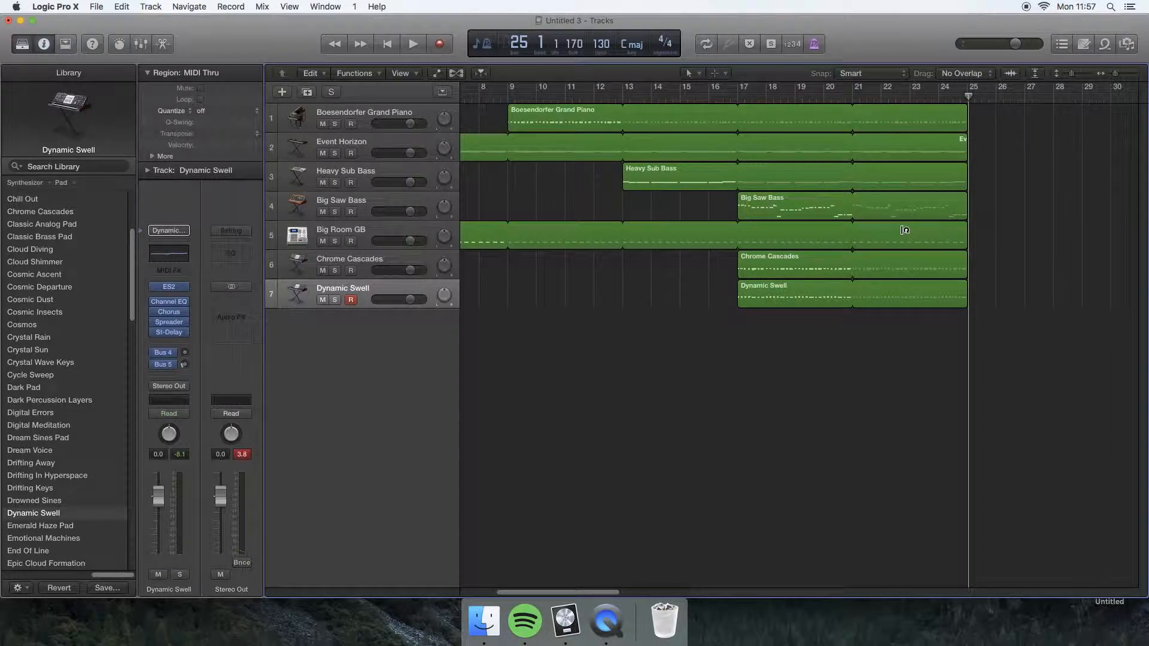
# Extend the Big Room GB loop to bar 37.
pyautogui.moveTo(970, 224); pyautogui.dragTo(1096, 233)
pyautogui.click(947, 344)
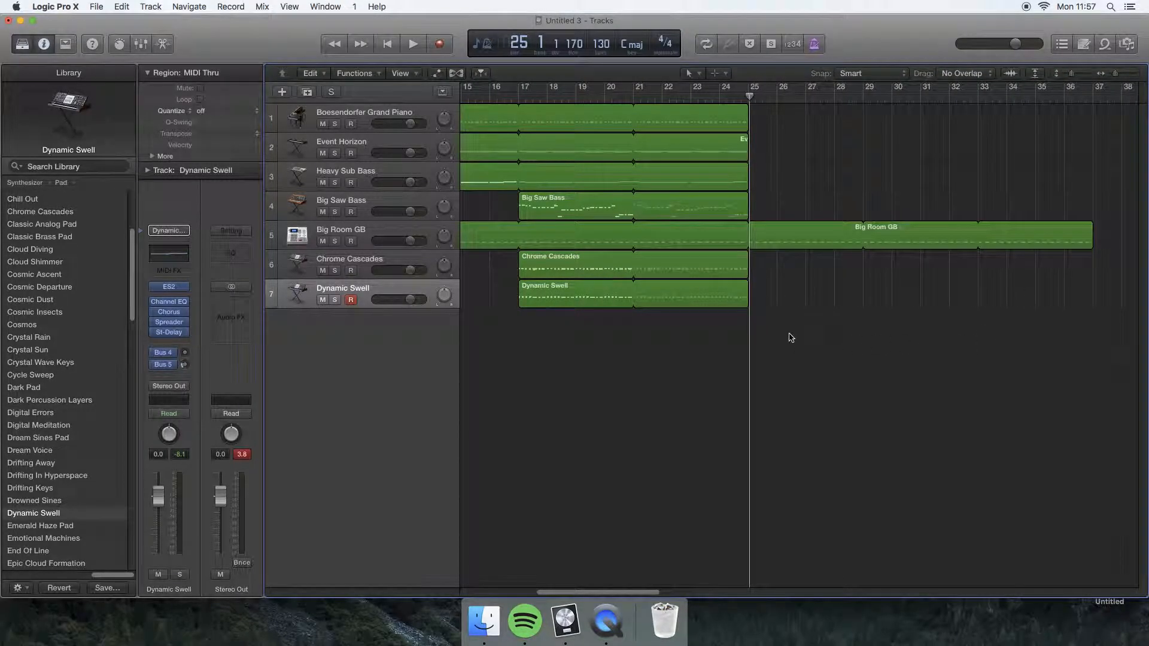
pyautogui.hscroll(-3, 688, 343)
pyautogui.hscroll(3, 674, 339)
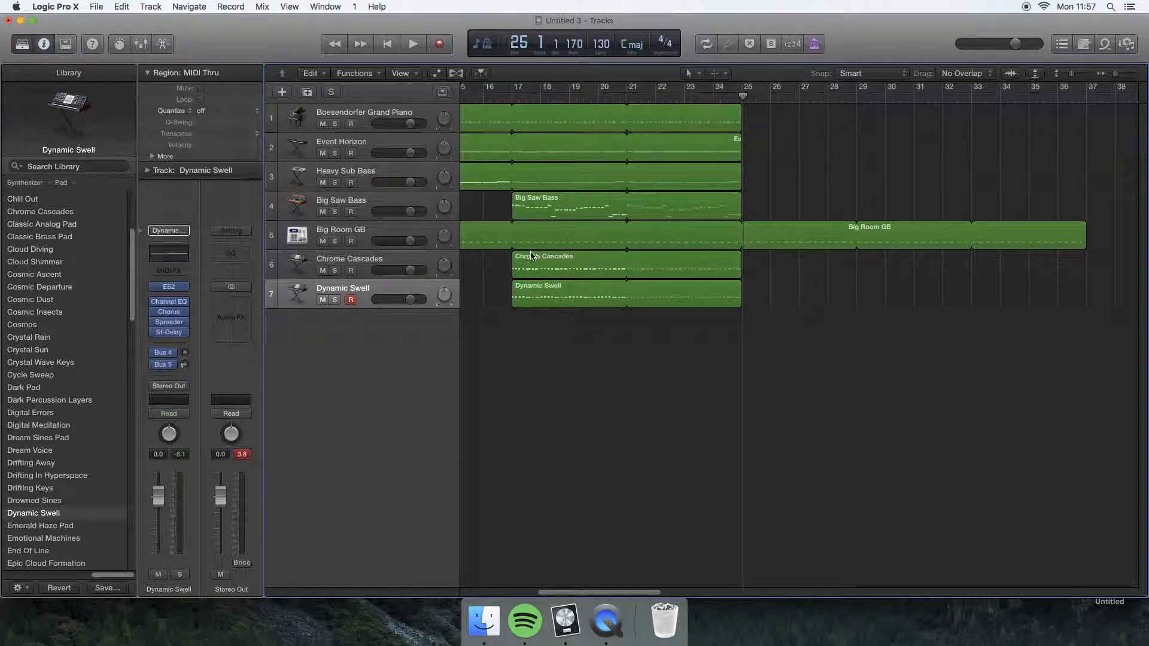
# Copy the looped Chrome Cascades region to bar 29 on its own track.
pyautogui.click(546, 260)
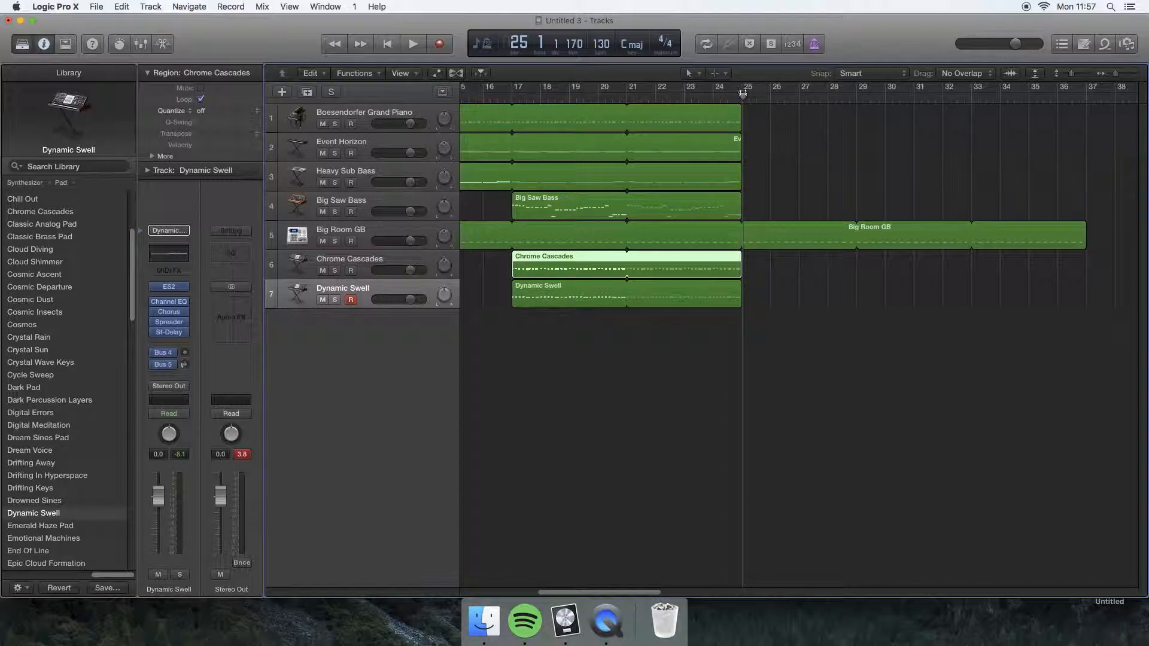
pyautogui.moveTo(758, 95); pyautogui.dragTo(857, 97)
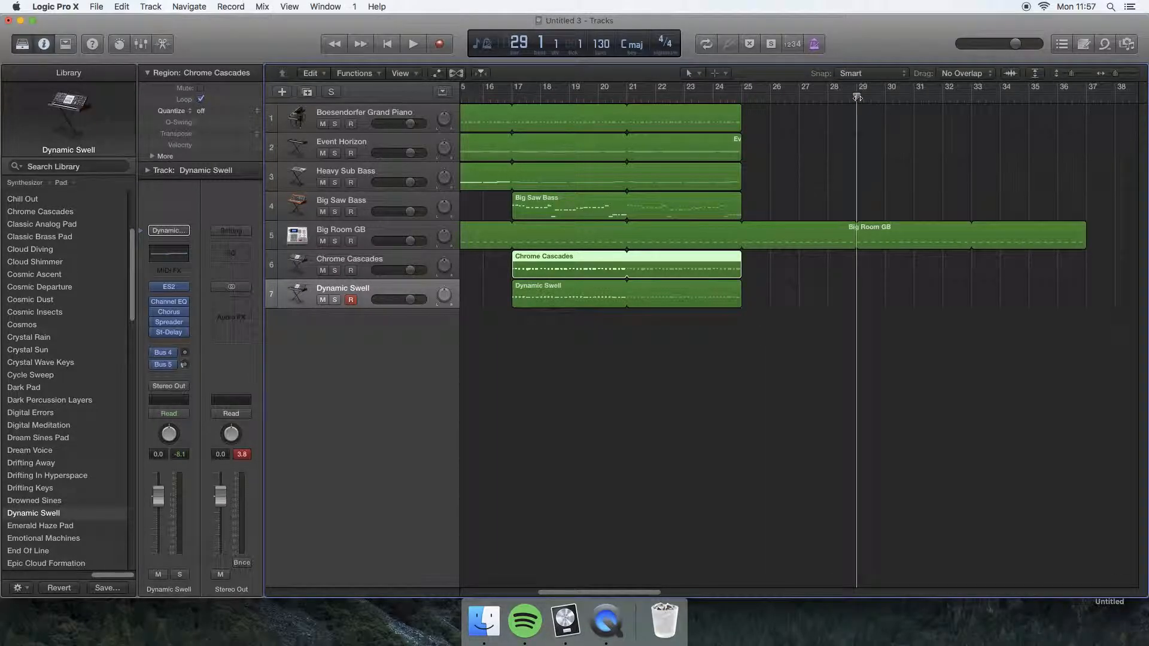
pyautogui.click(386, 261)
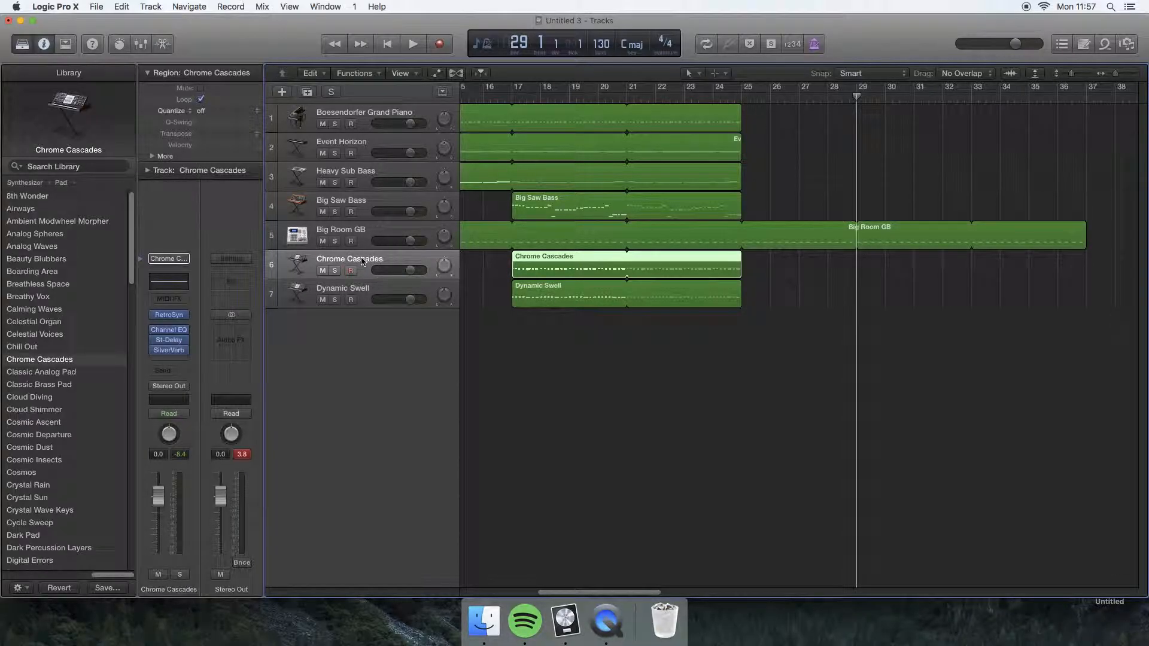
pyautogui.press('super+v')
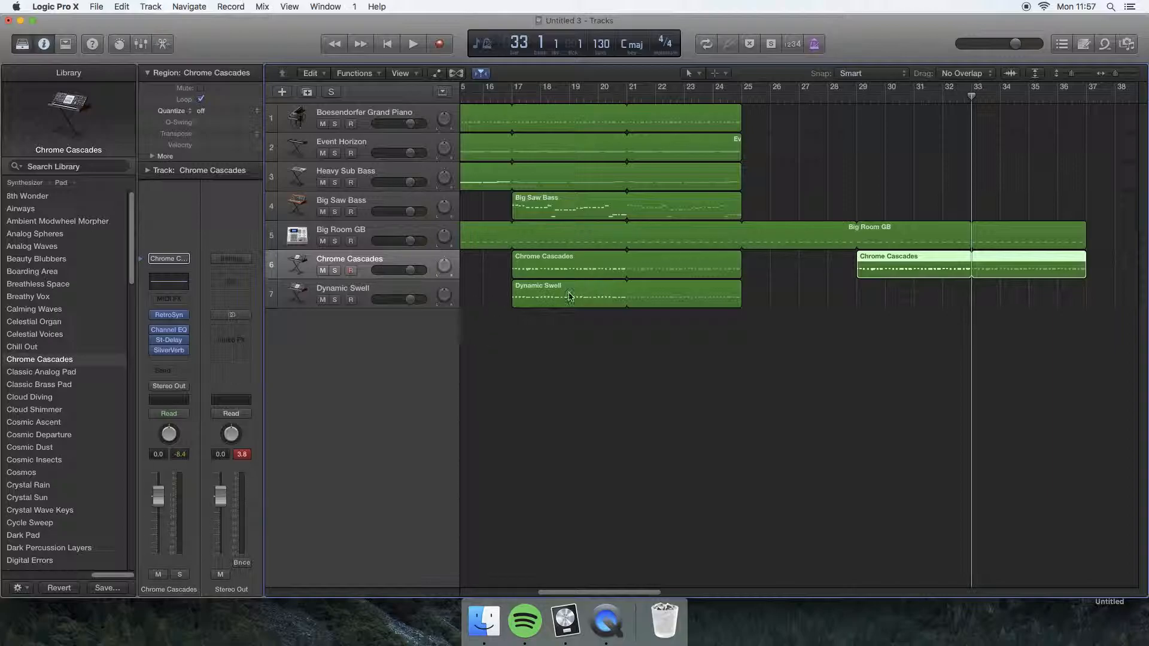
# Copy the looped Dynamic Swell region to bar 29 on its own track.
pyautogui.click(523, 292)
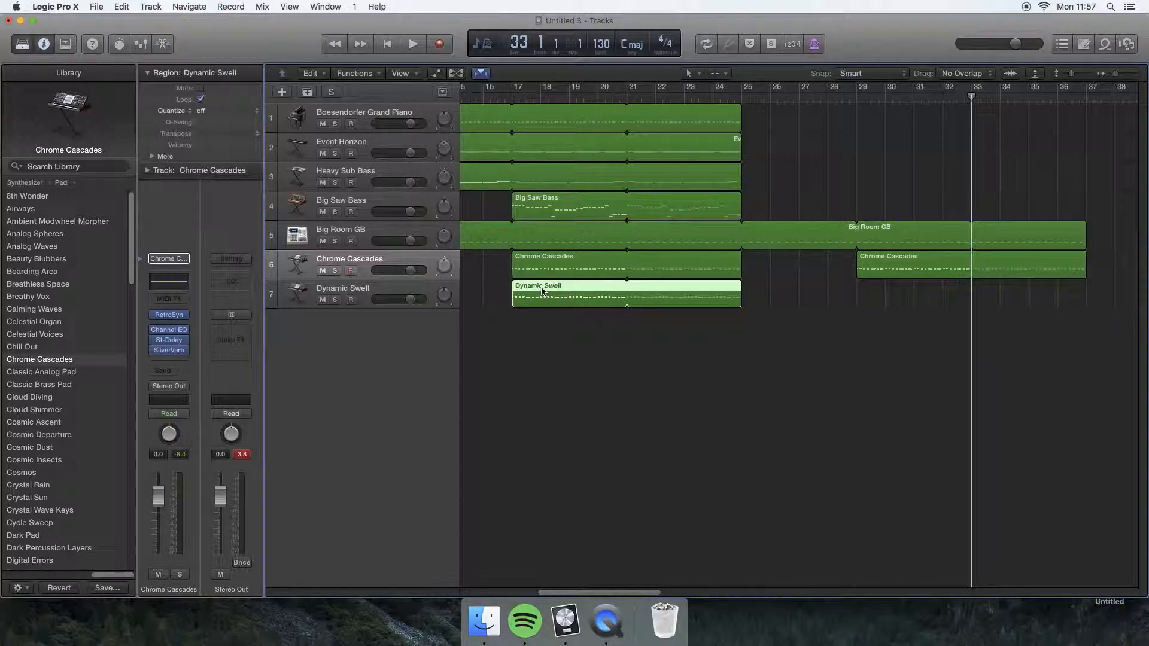
pyautogui.click(387, 287)
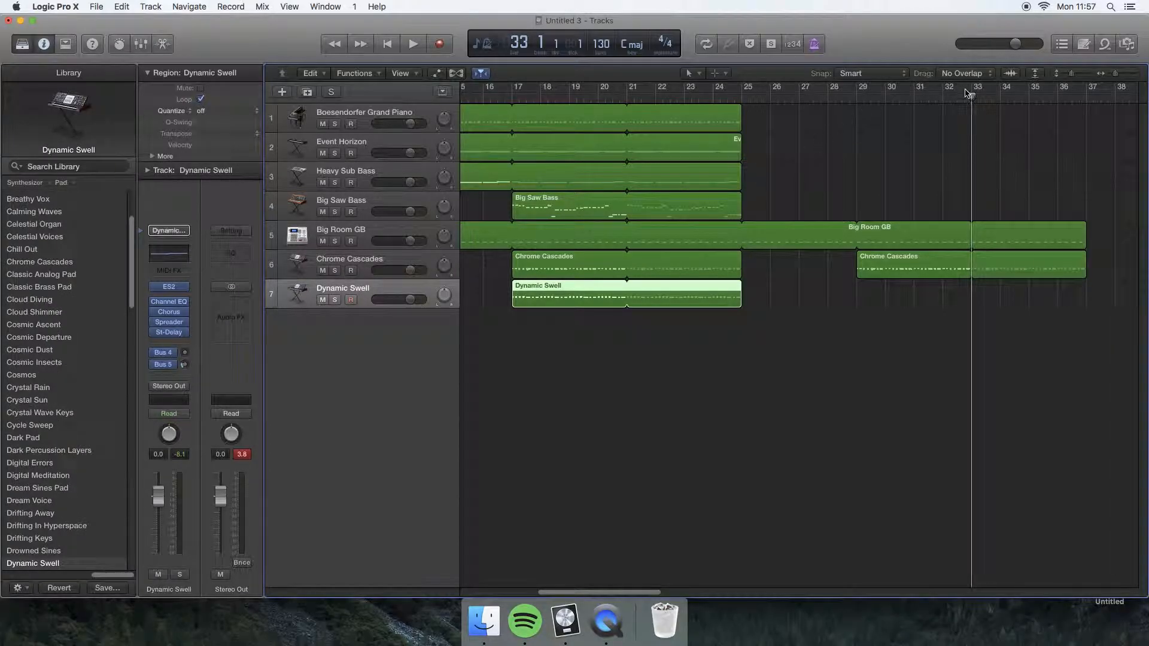
pyautogui.moveTo(972, 96); pyautogui.dragTo(859, 110)
pyautogui.press('super+v')
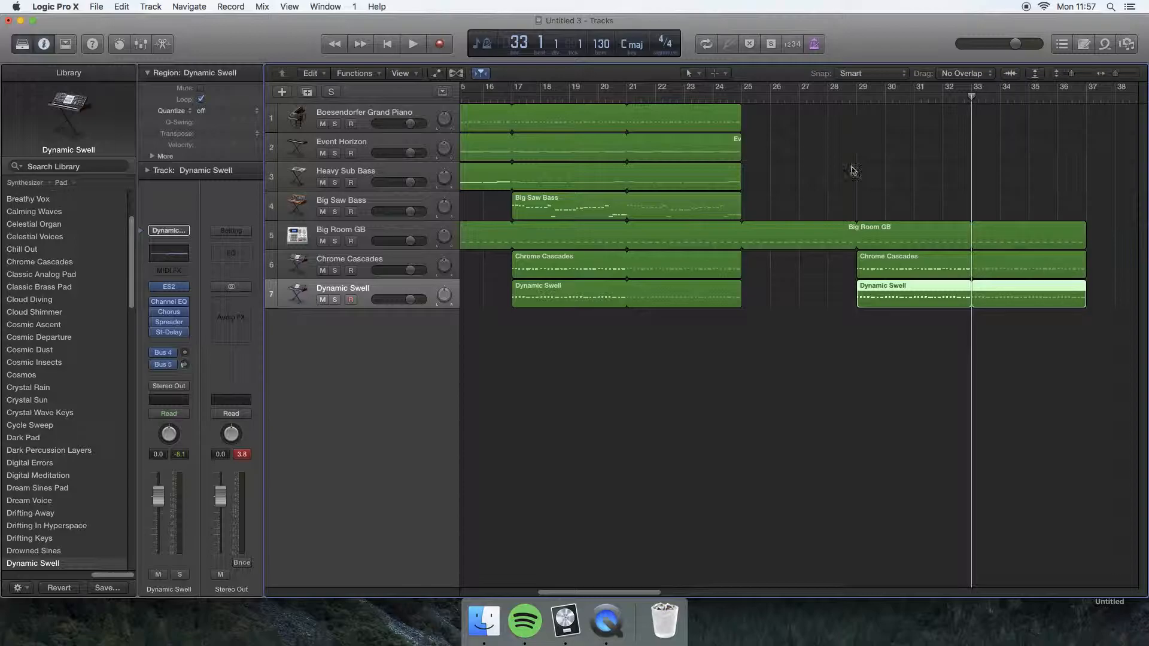
pyautogui.click(880, 363)
# Play the new section from bar 25, and extend the Event Horizon loop to bar 37.
pyautogui.moveTo(973, 96); pyautogui.dragTo(745, 97)
pyautogui.press('space')
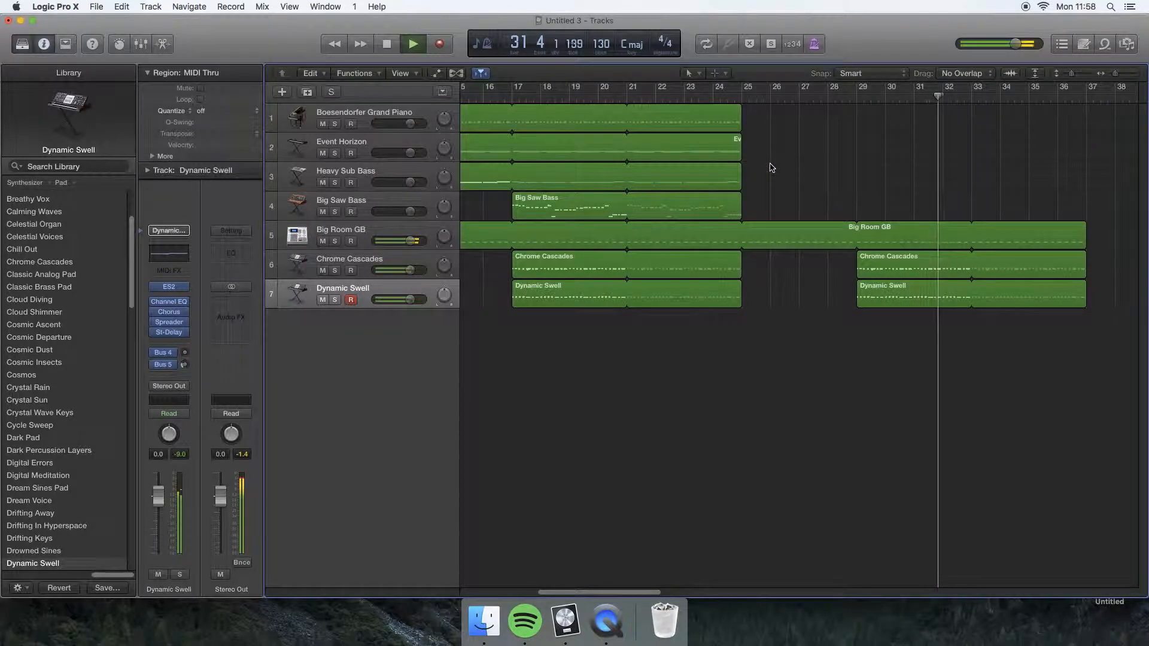
pyautogui.press('space')
pyautogui.moveTo(740, 136); pyautogui.dragTo(1087, 150)
pyautogui.click(859, 344)
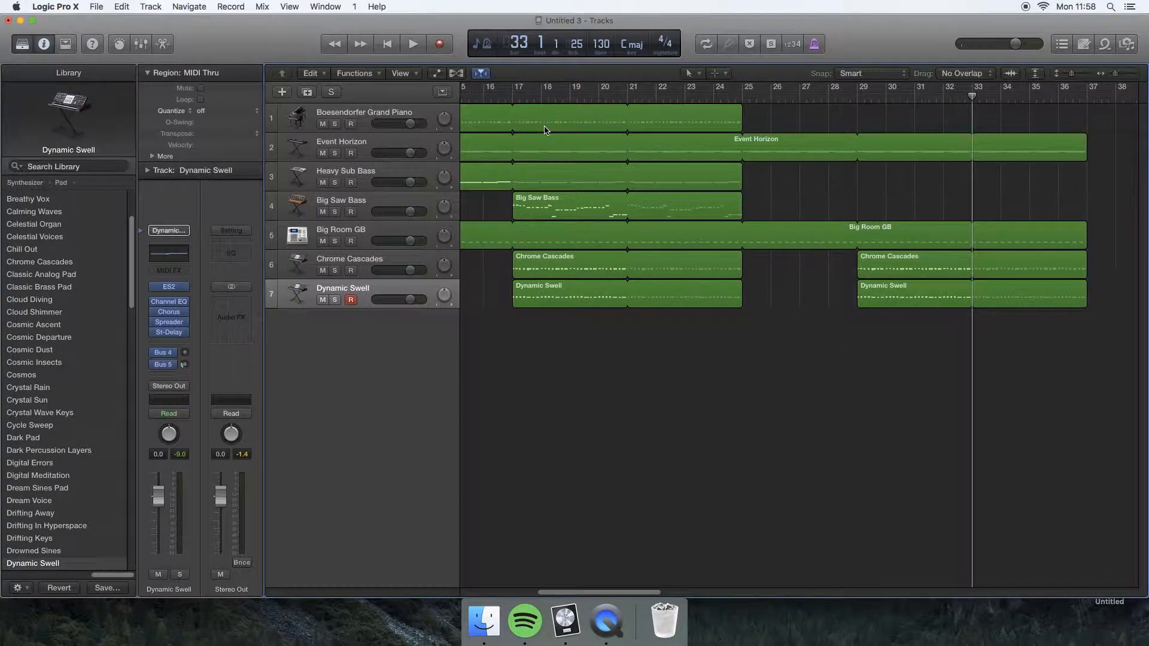
# Copy the Boesendorfer Grand Piano region to bar 33 and shorten its loop to end at bar 37.
pyautogui.hscroll(-10, 544, 130)
pyautogui.click(724, 123)
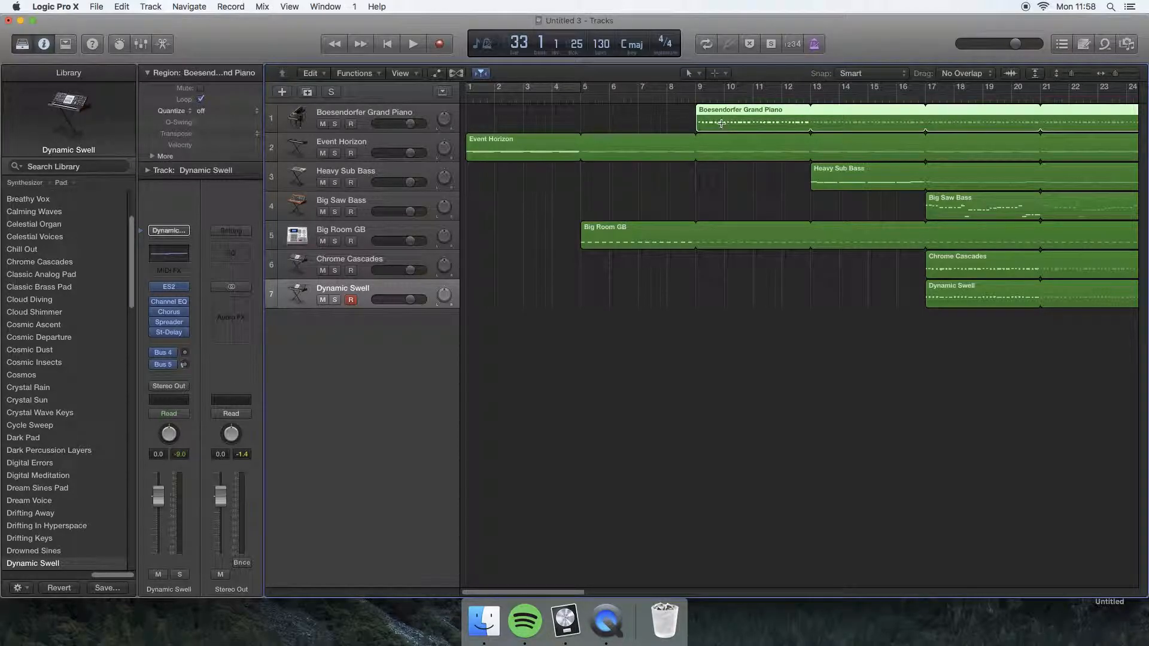
pyautogui.hscroll(10, 708, 195)
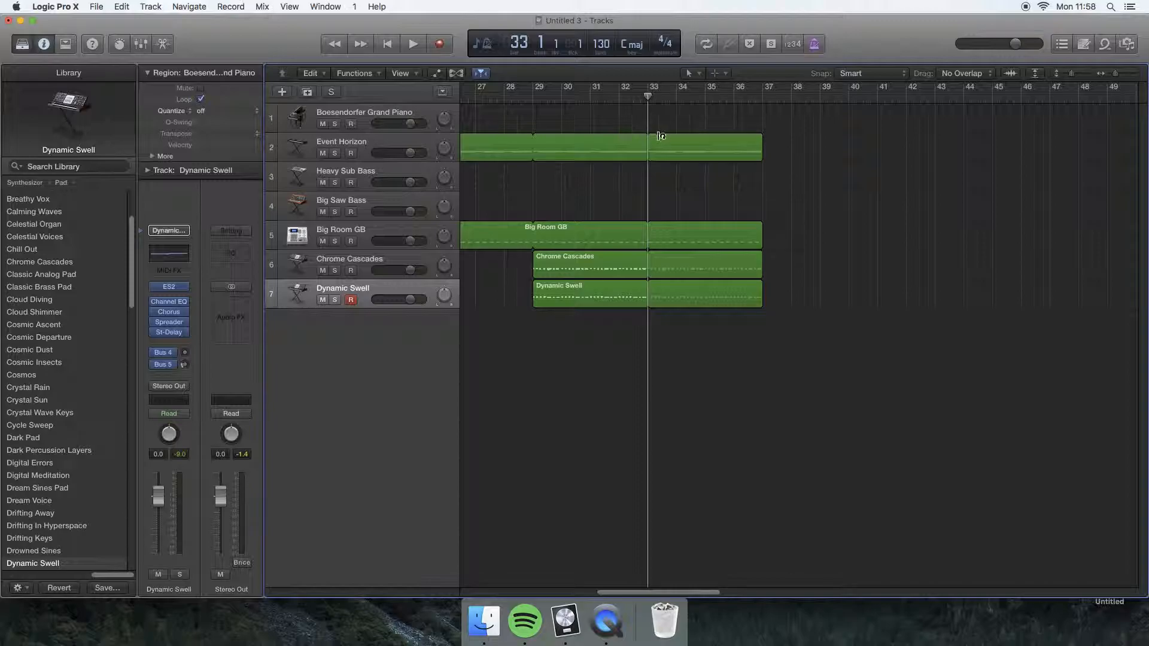
pyautogui.click(434, 124)
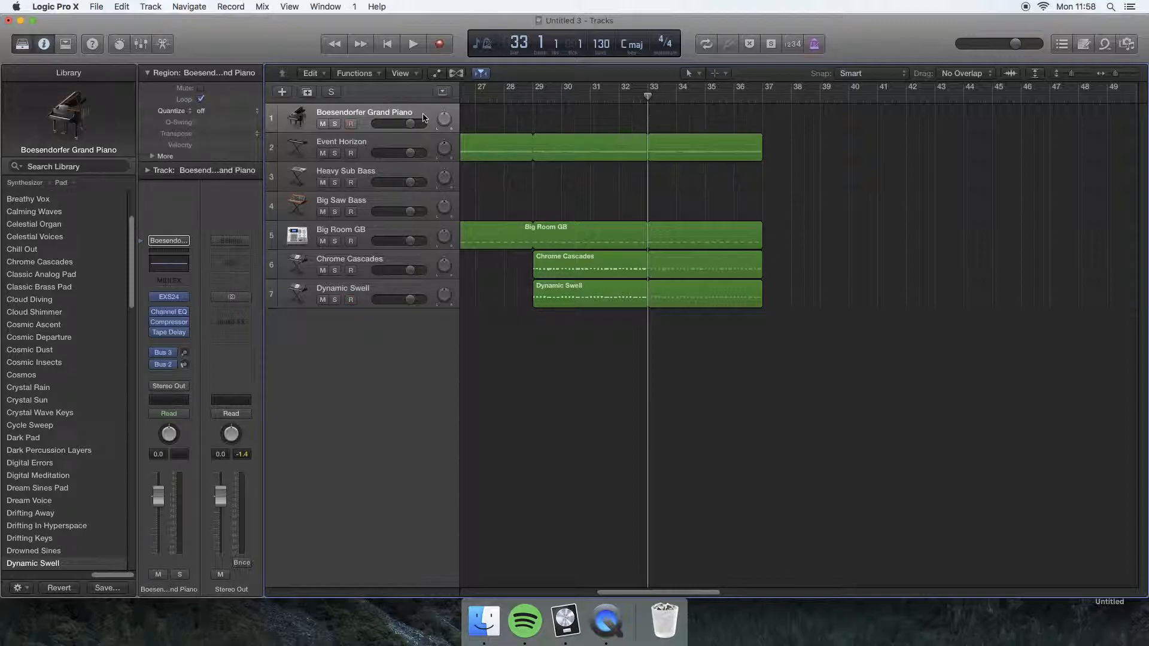
pyautogui.press('super+v')
pyautogui.moveTo(1109, 129); pyautogui.dragTo(763, 132)
pyautogui.click(712, 185)
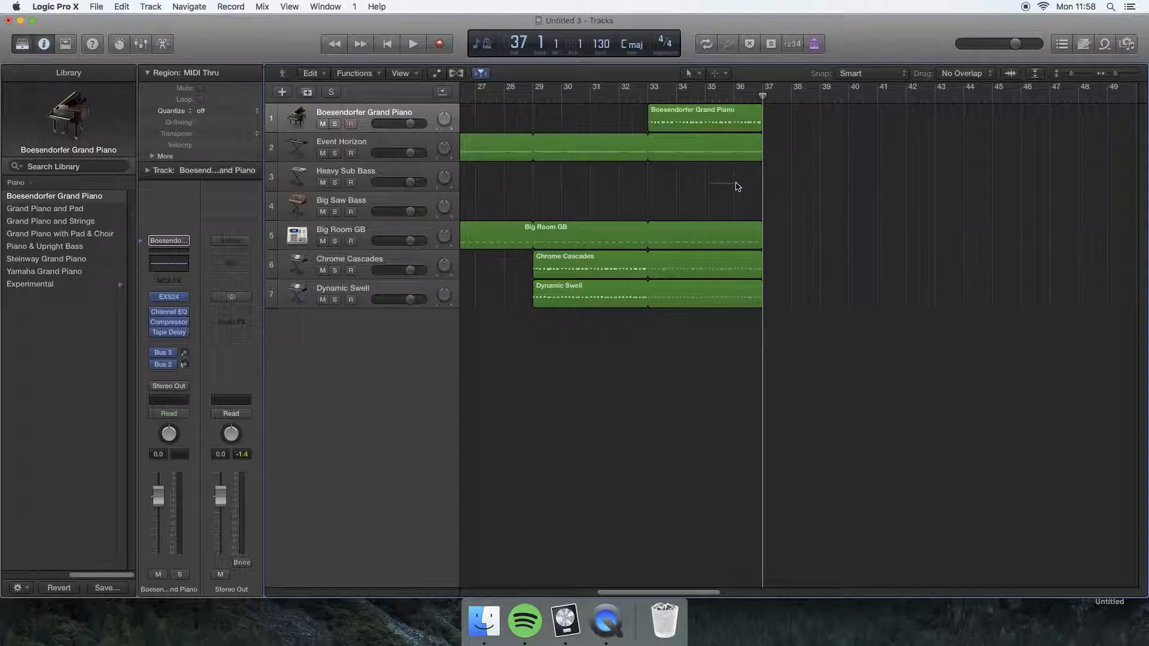
# Copy the looped Big Saw Bass region to bar 37 on its own track.
pyautogui.hscroll(-10, 830, 244)
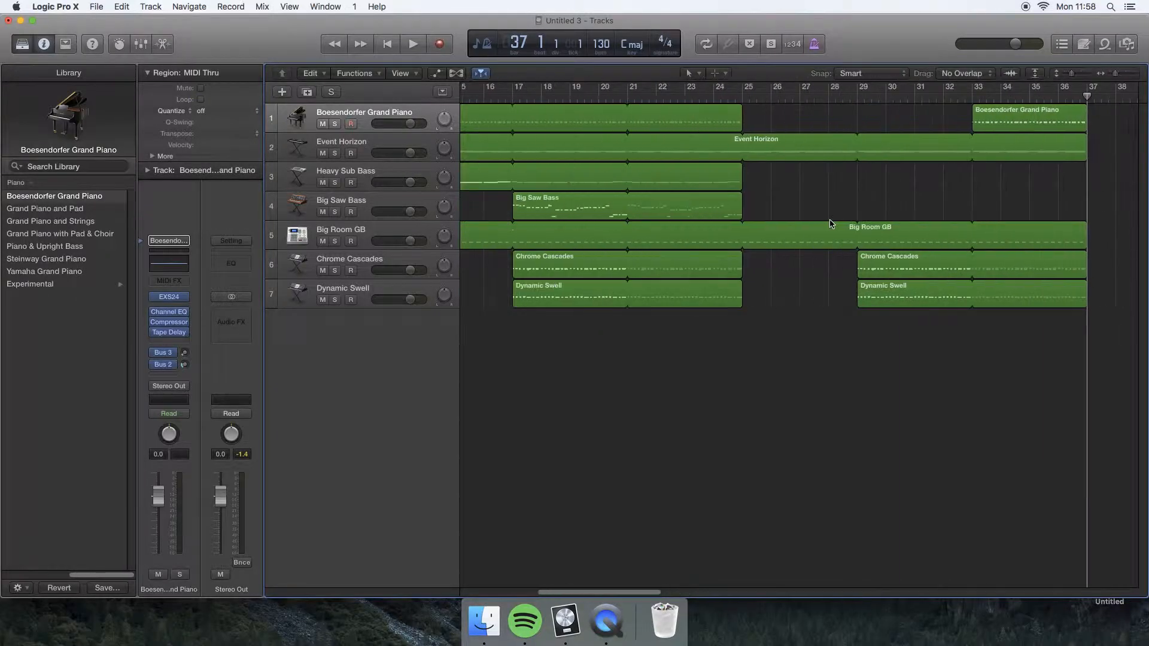
pyautogui.click(683, 203)
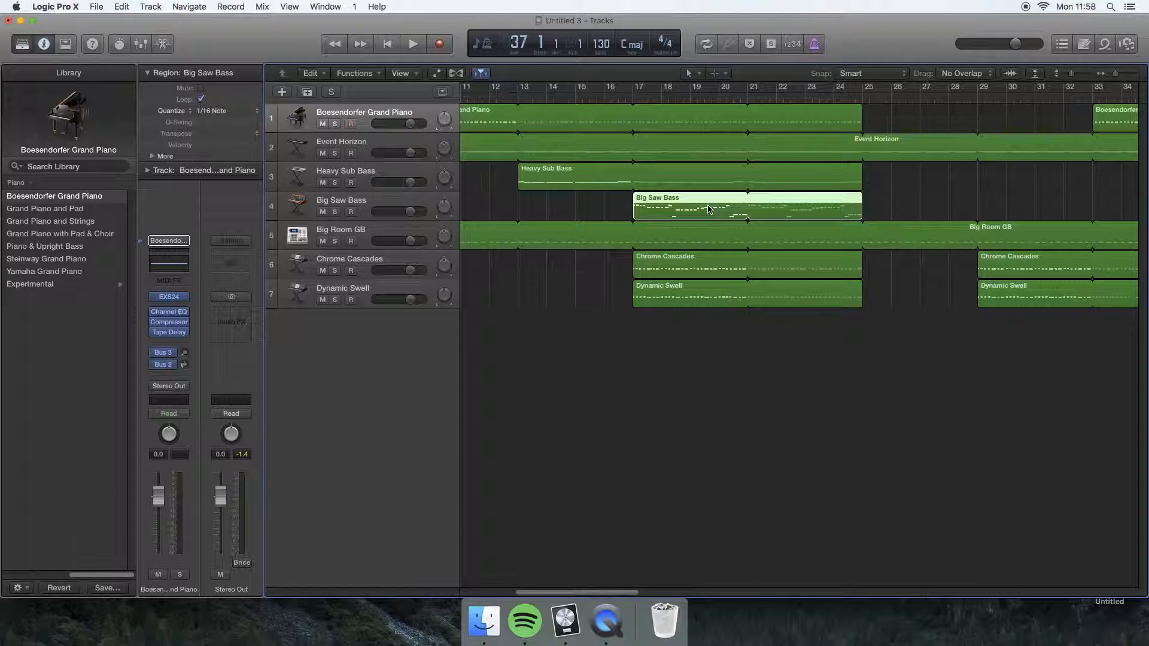
pyautogui.hscroll(10, 708, 207)
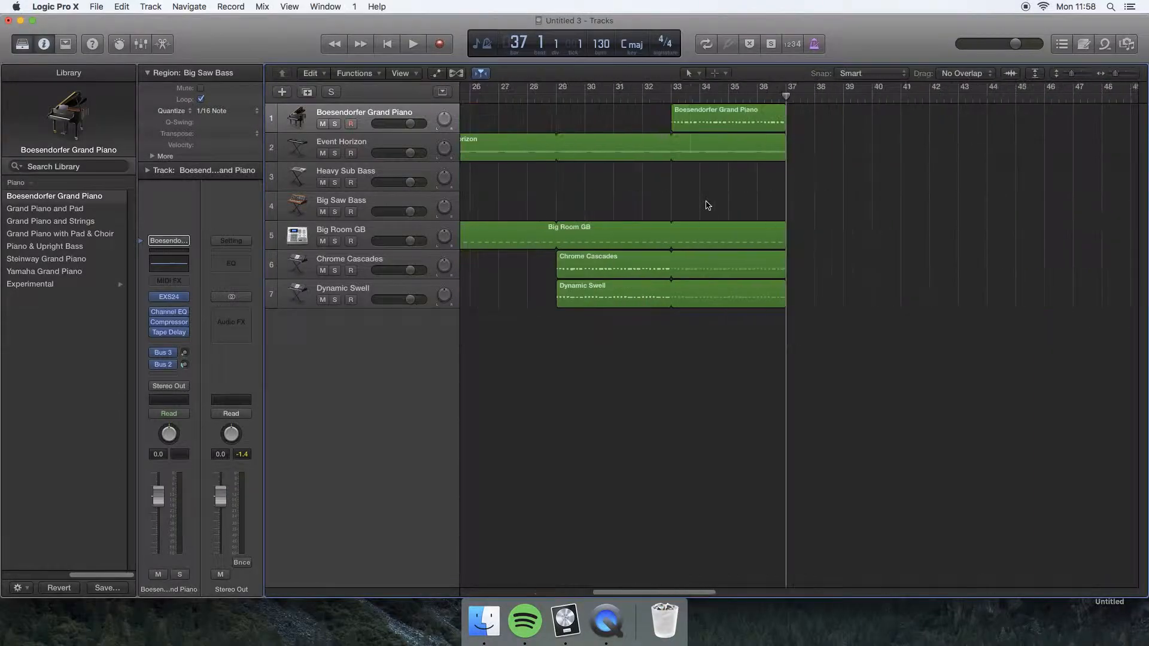
pyautogui.click(414, 210)
pyautogui.press('super+v')
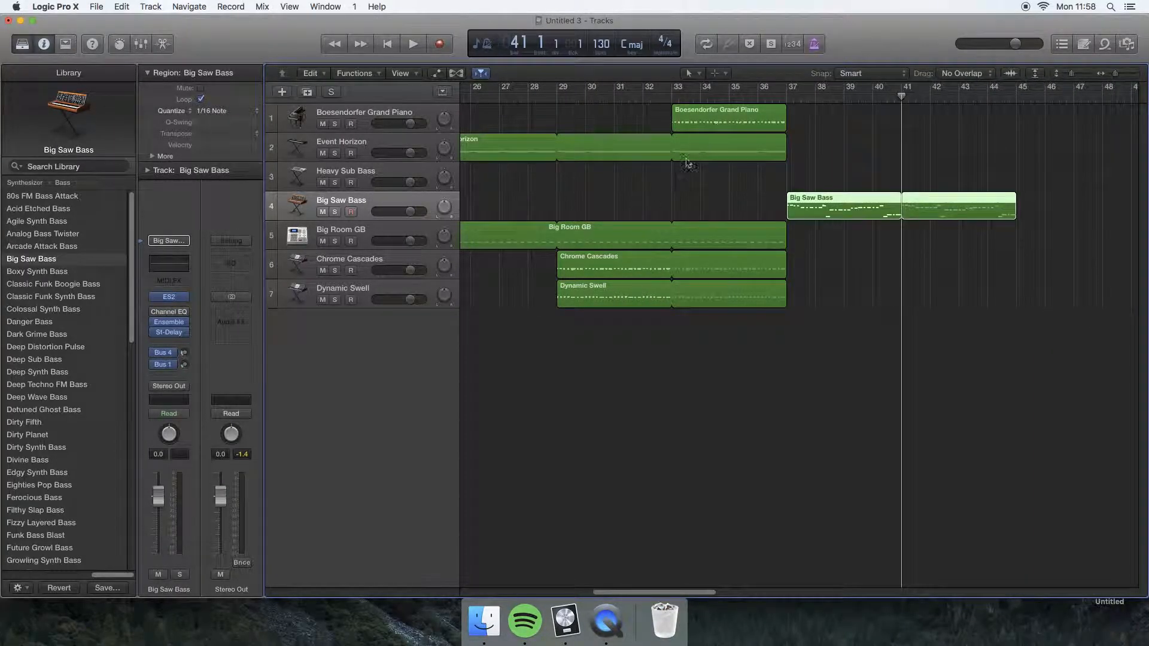
# Copy the looped Heavy Sub Bass region to bar 41 on its own track.
pyautogui.hscroll(-10, 654, 189)
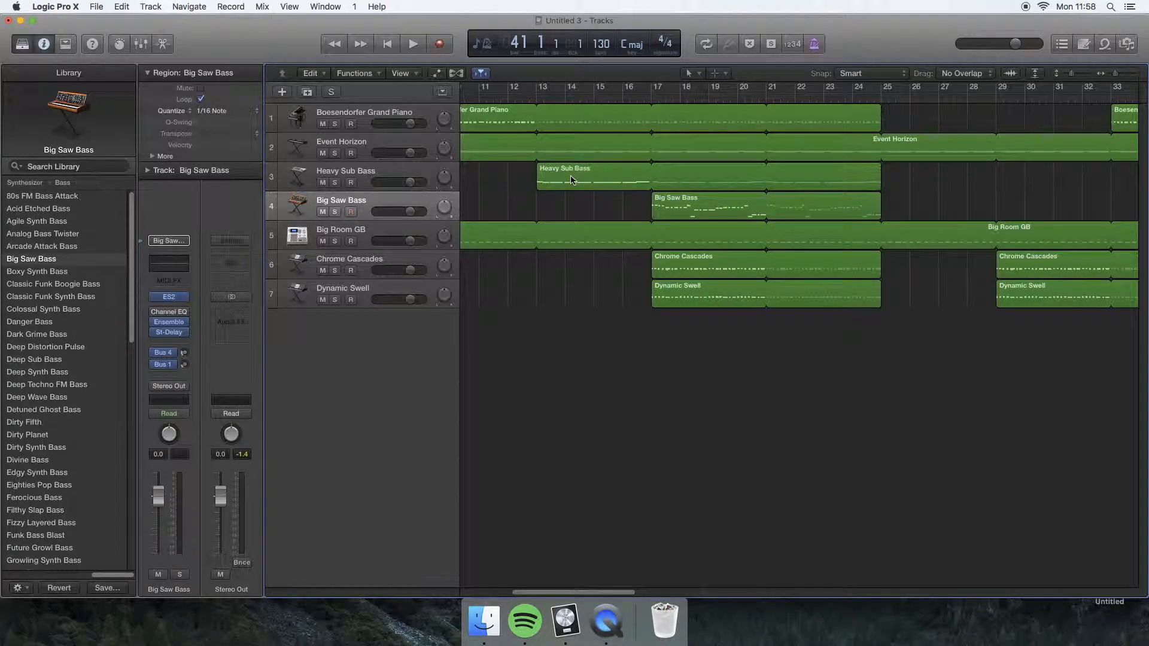
pyautogui.click(572, 180)
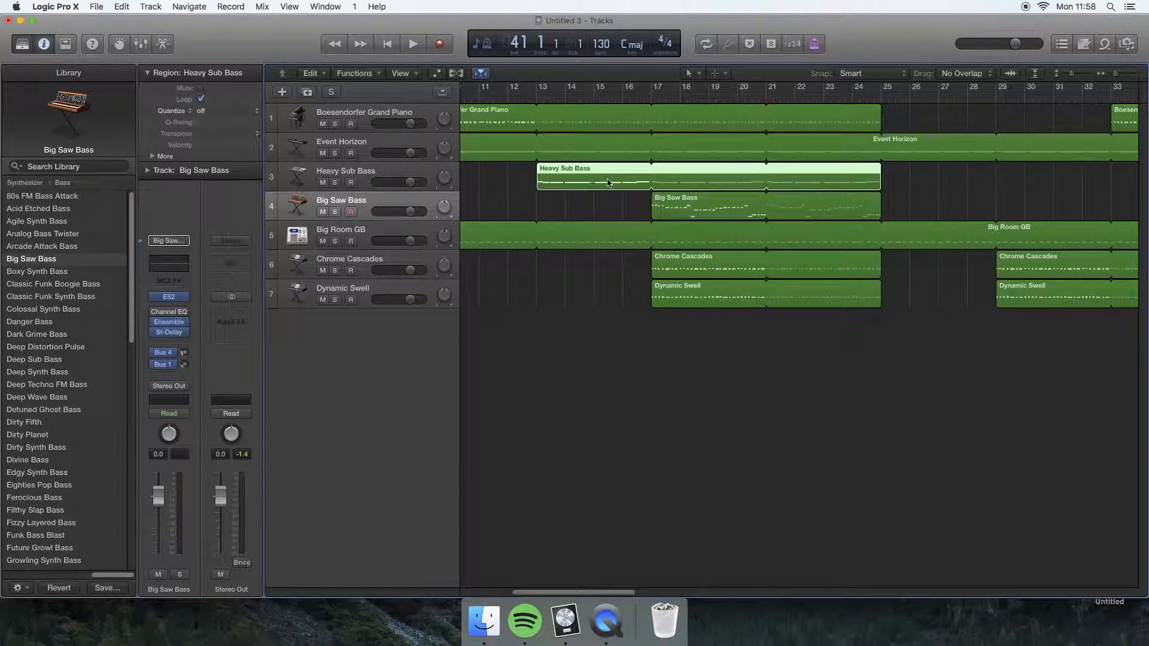
pyautogui.hscroll(12, 607, 182)
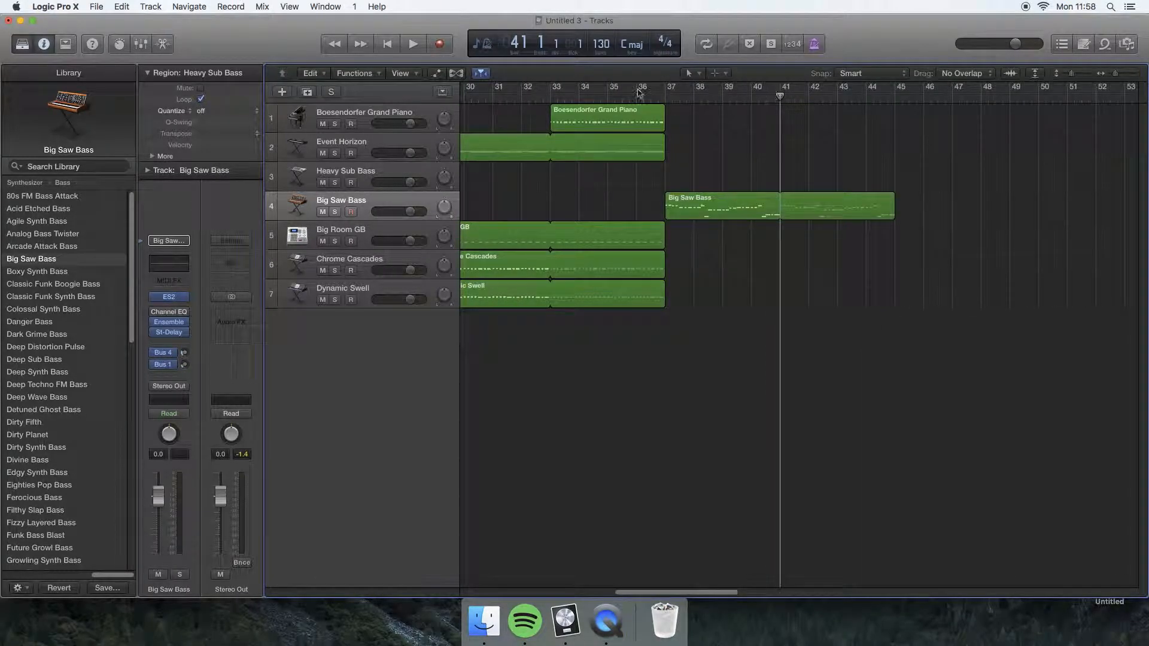
pyautogui.click(382, 180)
pyautogui.press('super+v')
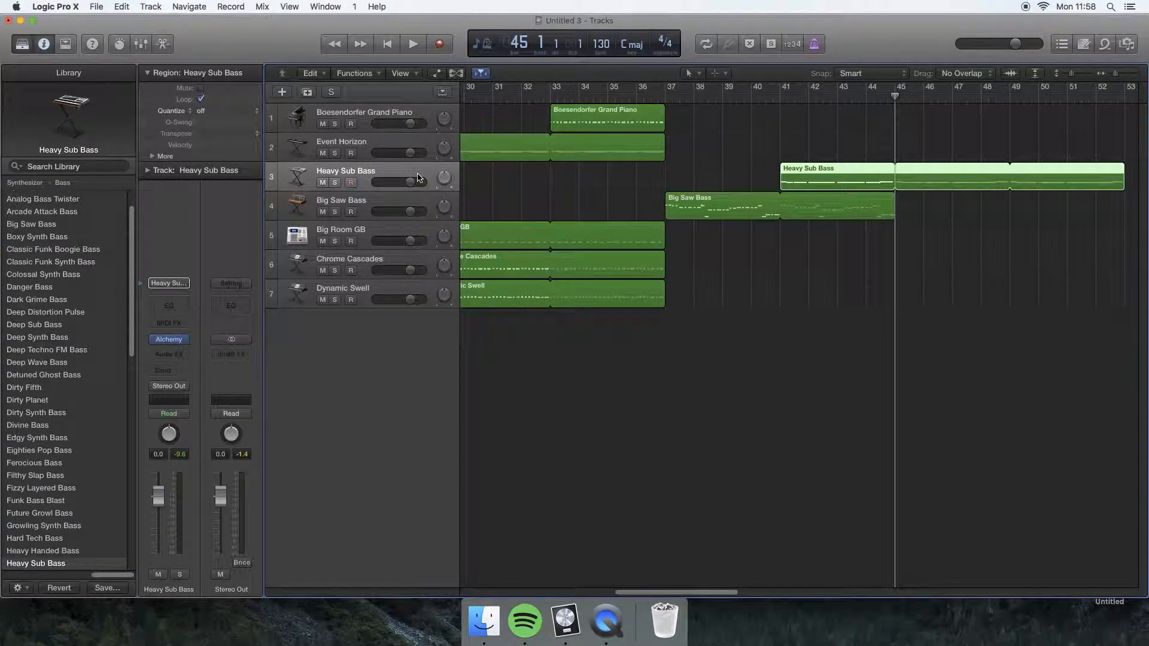
# Extend the piano, Event Horizon, Big Room GB, Chrome Cascades and Dynamic Swell loops to bar 49, and shorten the Heavy Sub Bass loop to bar 49.
pyautogui.moveTo(630, 342); pyautogui.dragTo(1009, 114)
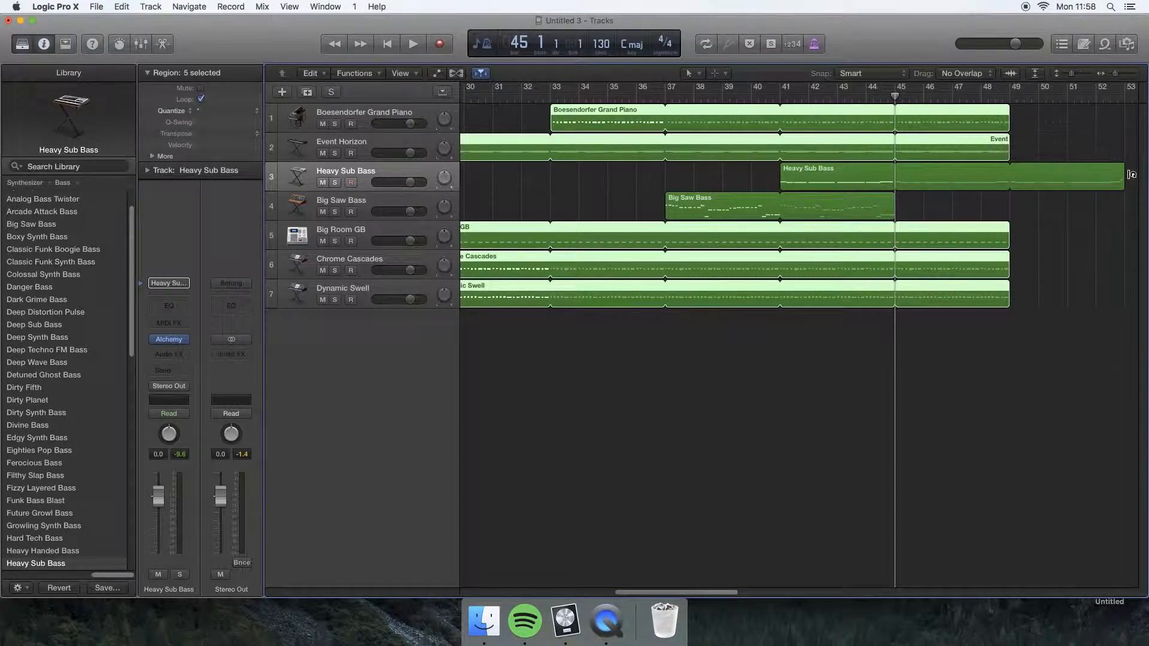
pyautogui.moveTo(1127, 168); pyautogui.dragTo(1008, 175)
pyautogui.hscroll(-14, 820, 261)
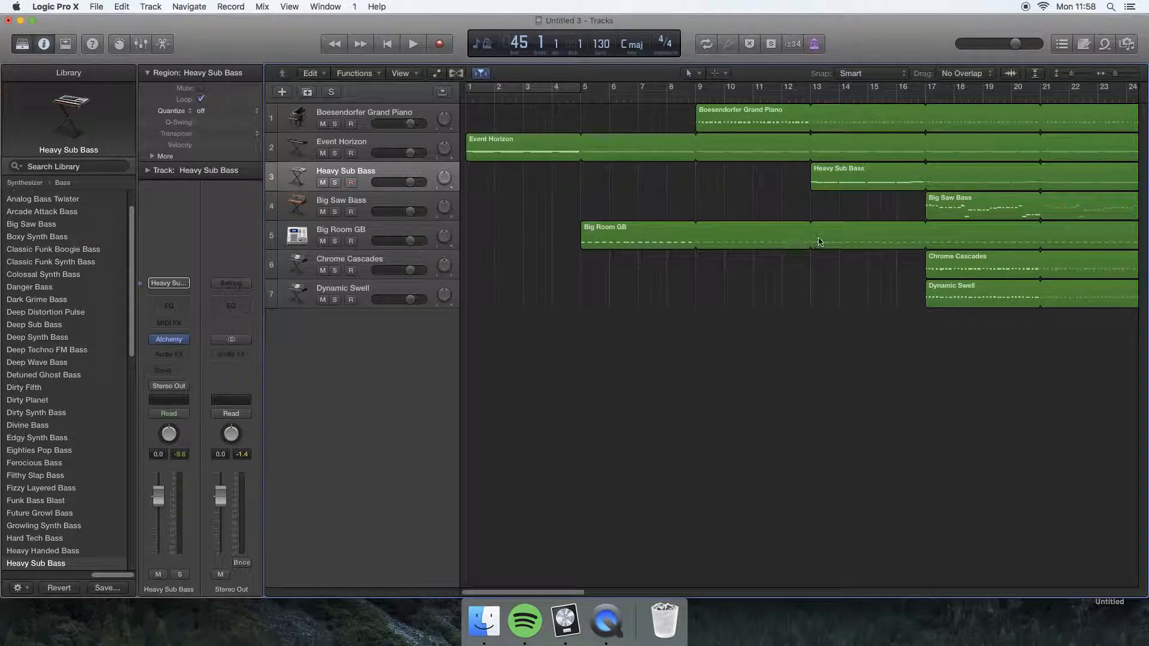
pyautogui.hscroll(12, 819, 239)
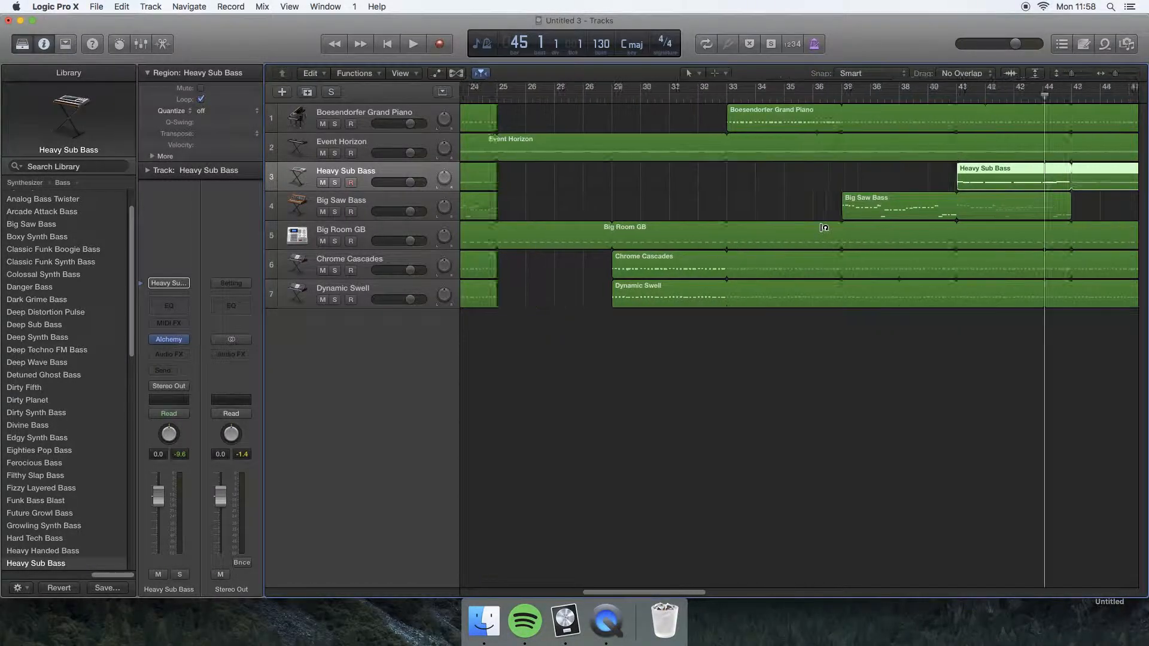
pyautogui.hscroll(5, 824, 228)
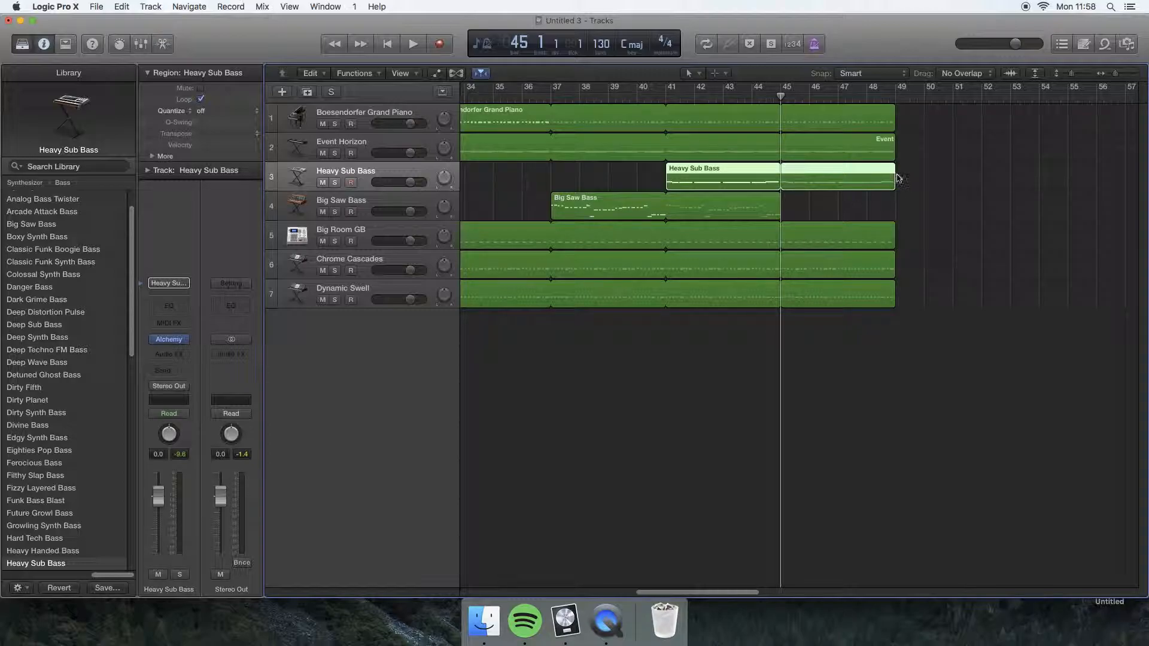
# Extend the Big Saw Bass loop to bar 49 and the Big Room GB, Heavy Sub Bass and Event Horizon loops to bar 53.
pyautogui.moveTo(781, 196); pyautogui.dragTo(1009, 228)
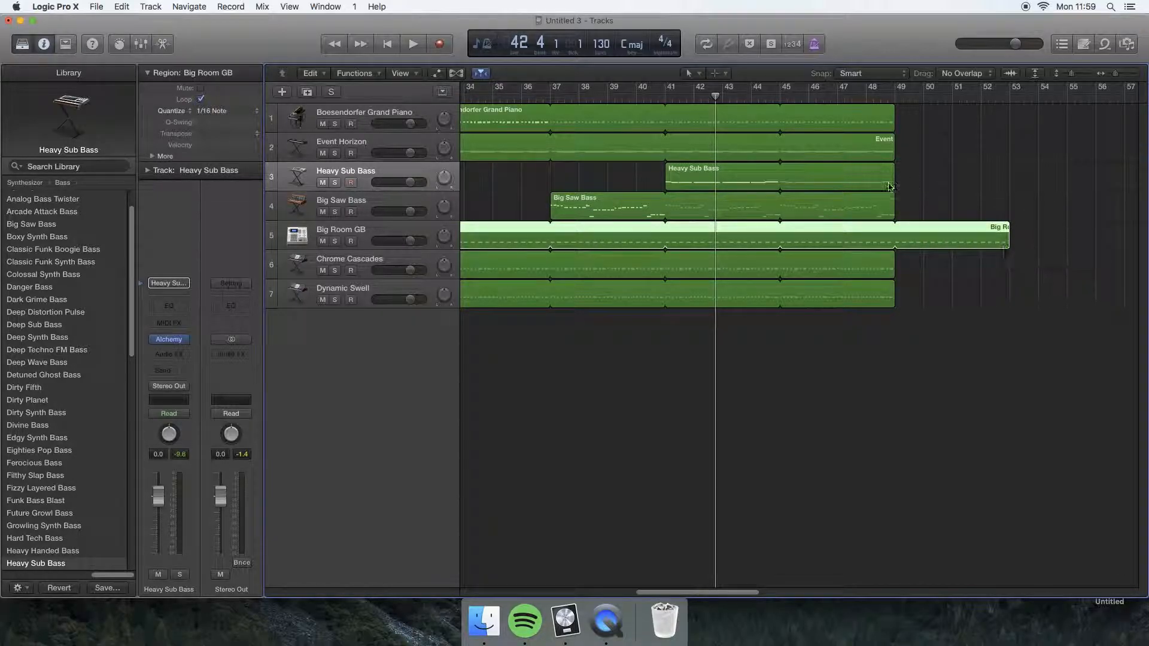
pyautogui.moveTo(896, 167); pyautogui.dragTo(1008, 170)
pyautogui.moveTo(891, 139); pyautogui.dragTo(1009, 141)
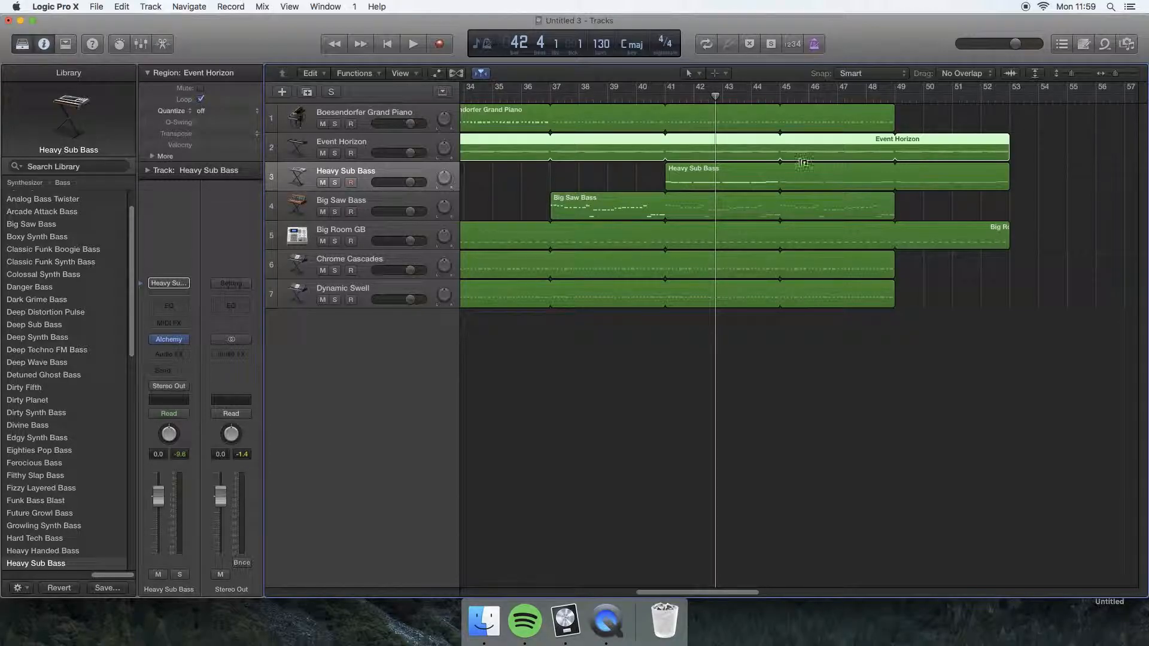
# Play the finished arrangement from the start through to its end at bar 53.
pyautogui.hscroll(-20, 803, 162)
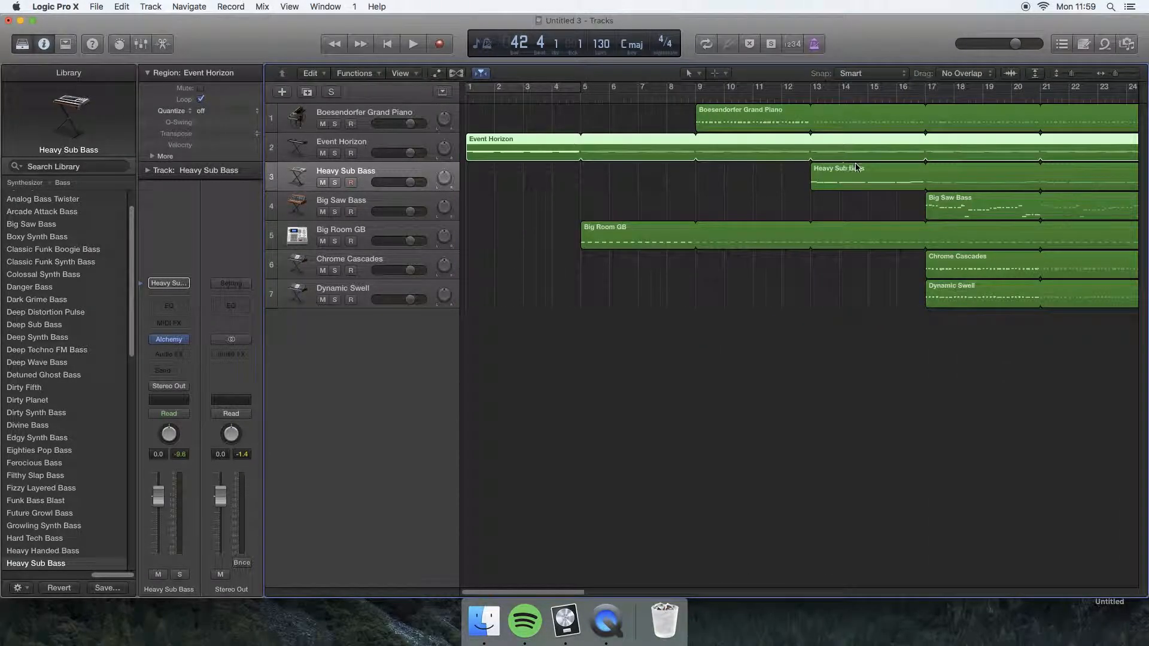
pyautogui.click(413, 45)
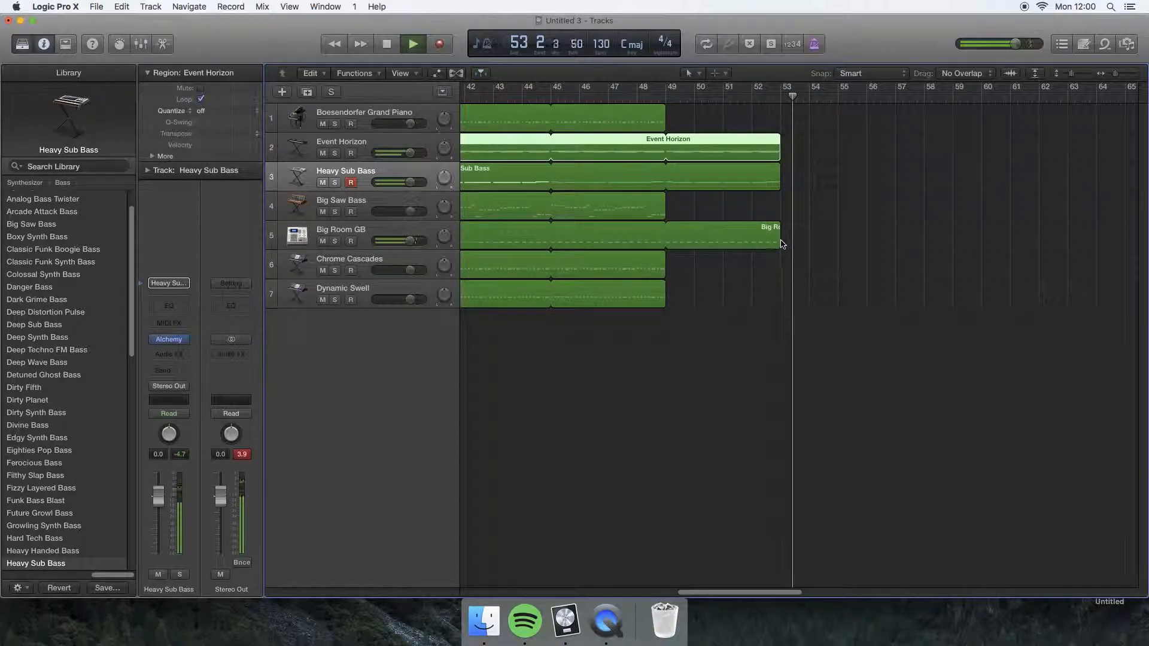
pyautogui.press('space')
pyautogui.hscroll(15, 784, 242)
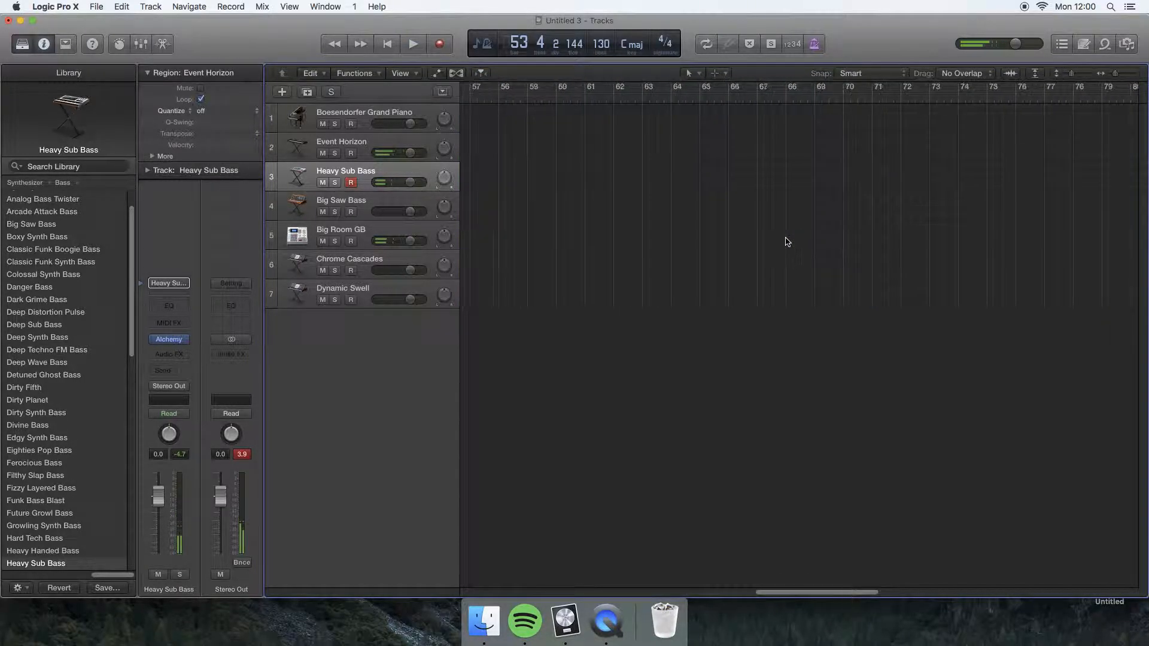
pyautogui.hscroll(1, 781, 242)
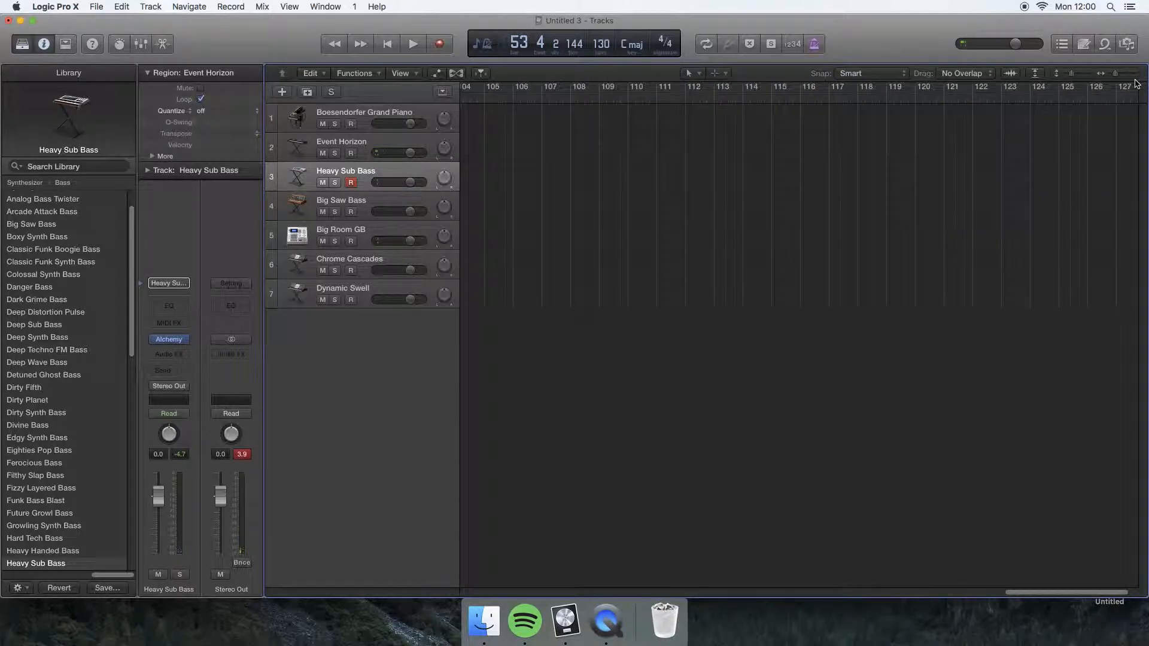
# Shorten the project by moving its end marker back to about bar 93.
pyautogui.hscroll(2, 1099, 100)
pyautogui.moveTo(1129, 88); pyautogui.dragTo(662, 103)
pyautogui.hscroll(-1, 984, 112)
pyautogui.hscroll(1, 981, 111)
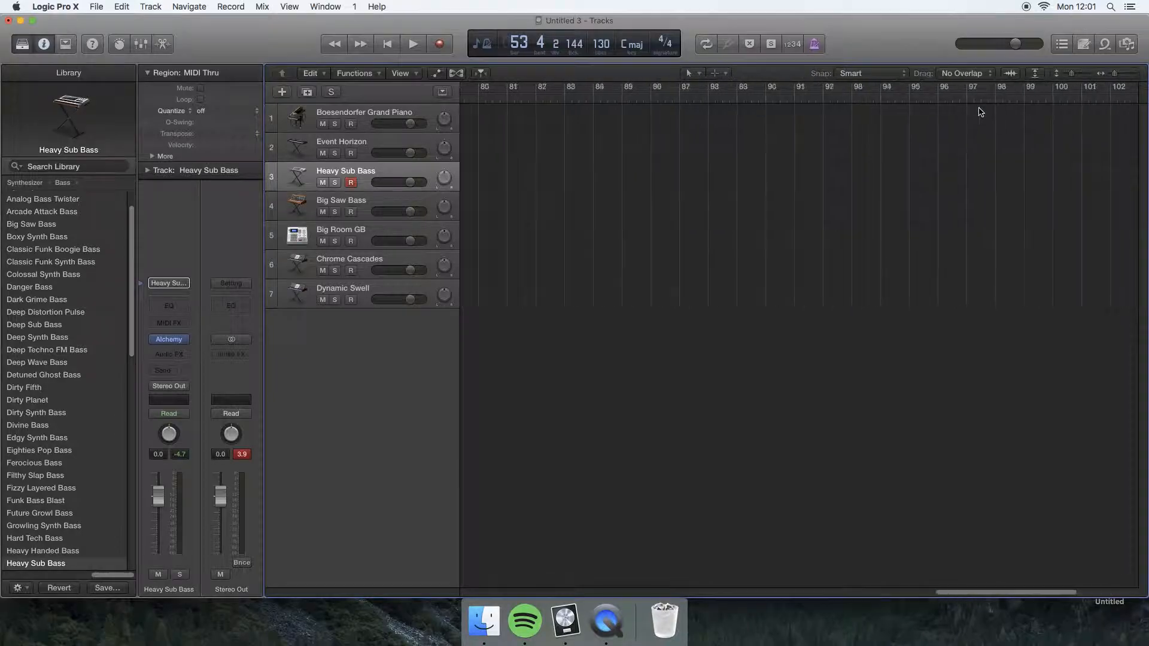
pyautogui.moveTo(1128, 87); pyautogui.dragTo(572, 120)
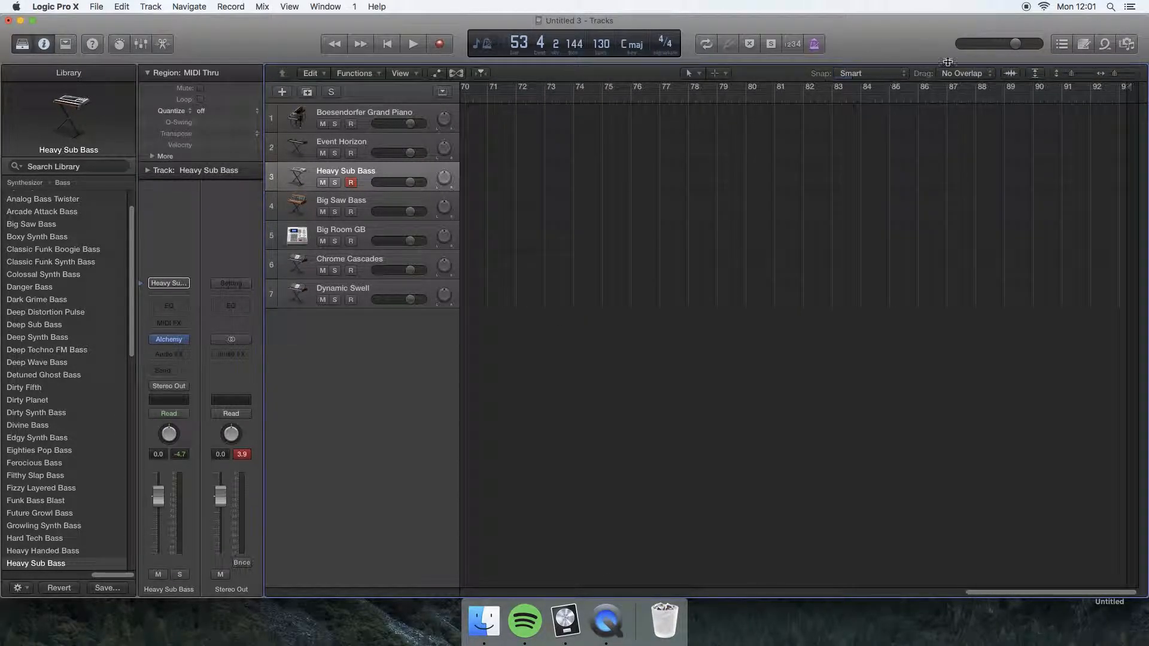
pyautogui.moveTo(1128, 88)
pyautogui.mouseDown()
pyautogui.moveTo(443, 141)
pyautogui.moveTo(455, 143)
pyautogui.mouseUp()
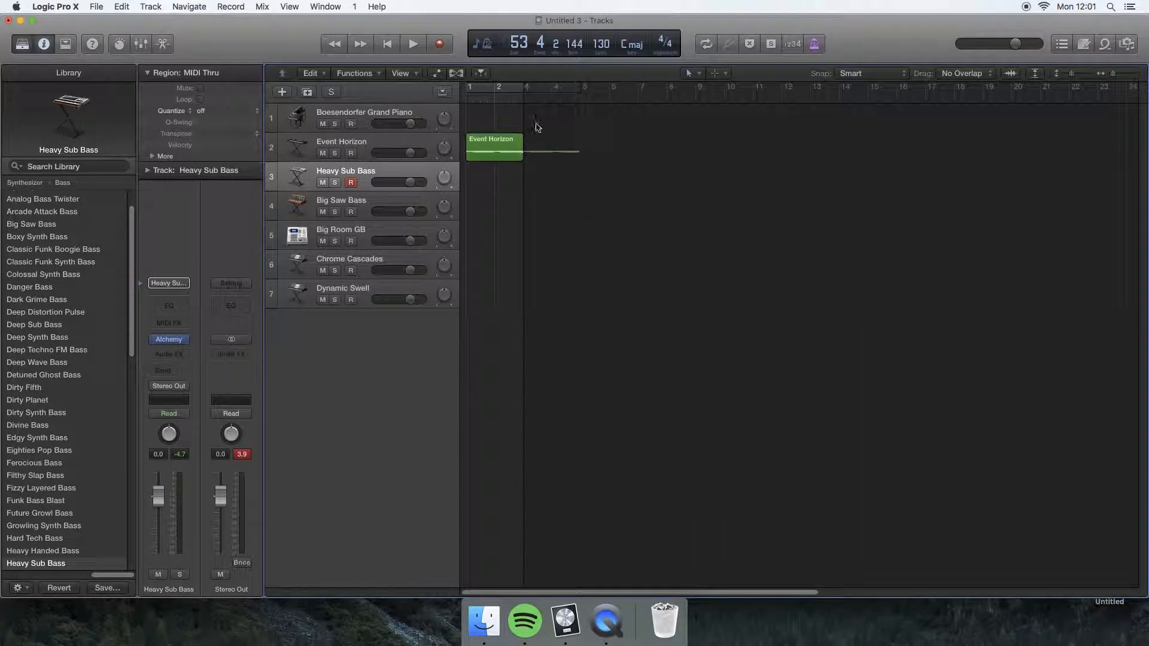
pyautogui.click(129, 7)
pyautogui.click(137, 21)
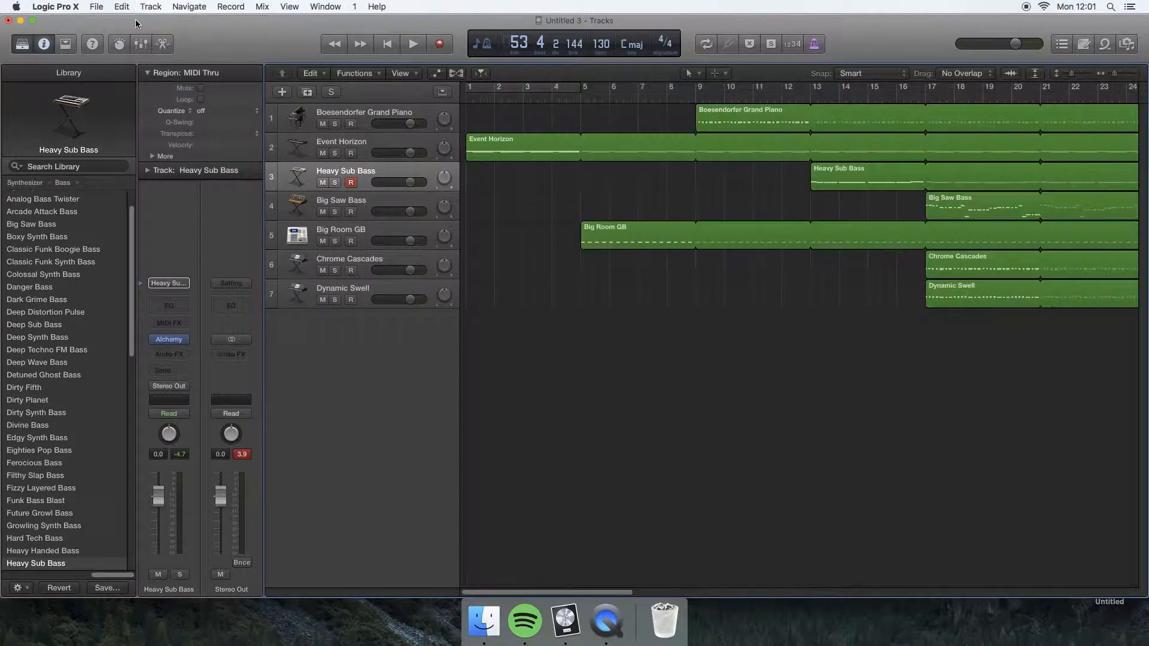
# Hide the library and inspector, and show the track automation lanes with Volume as the parameter.
pyautogui.hscroll(15, 682, 245)
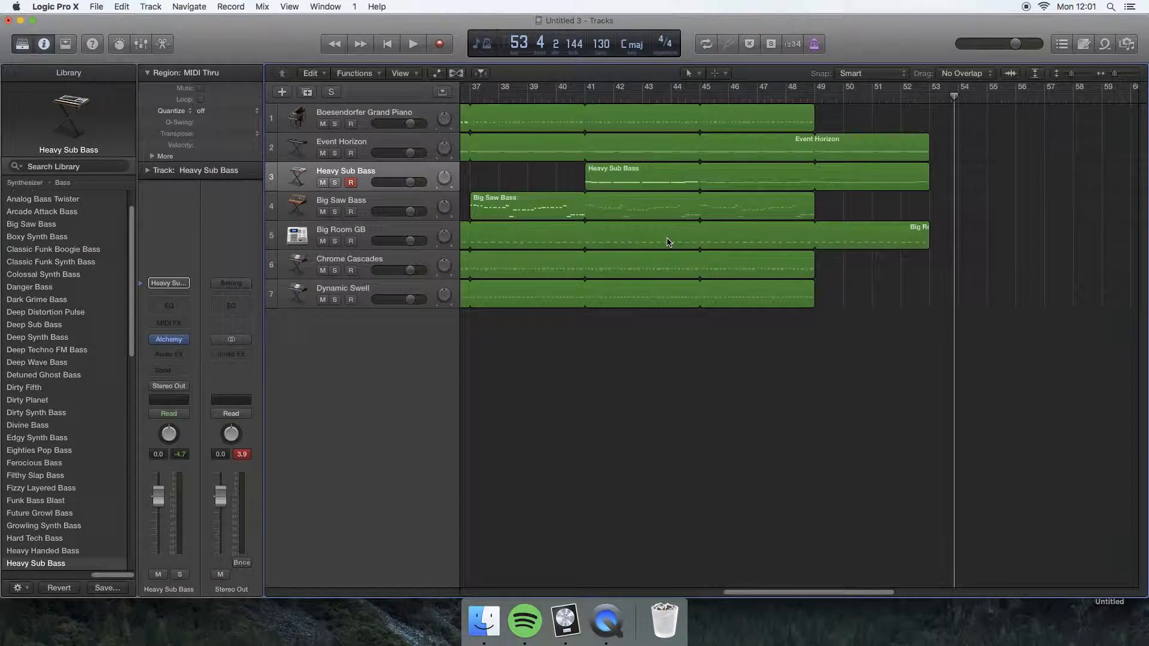
pyautogui.hscroll(-15, 667, 241)
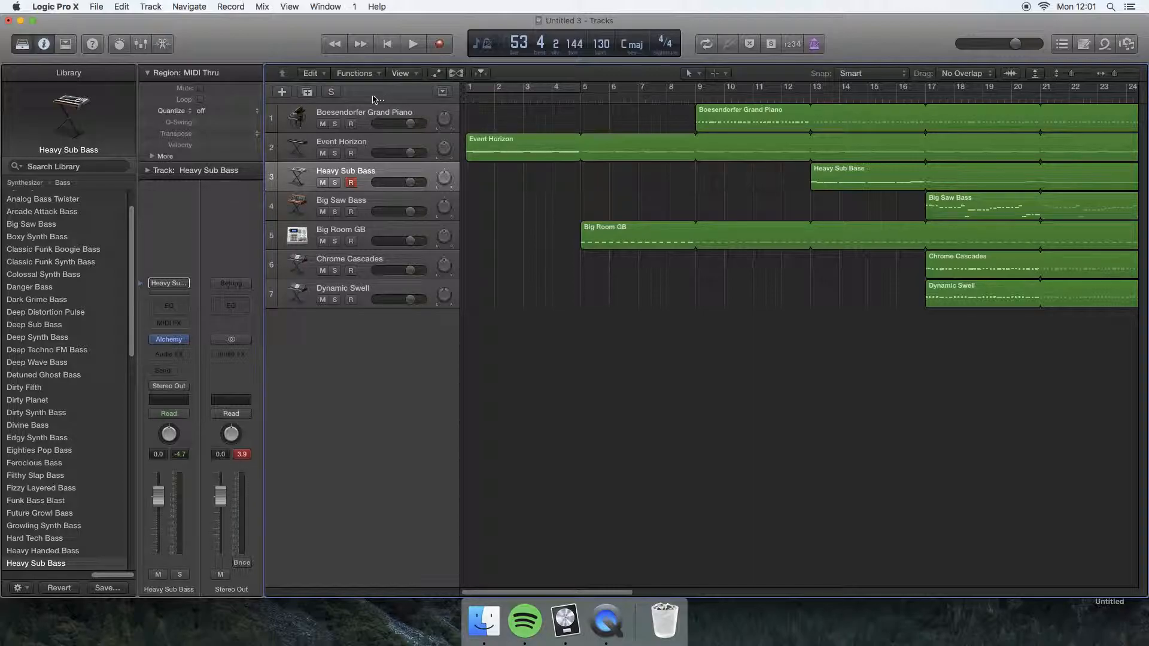
pyautogui.click(23, 45)
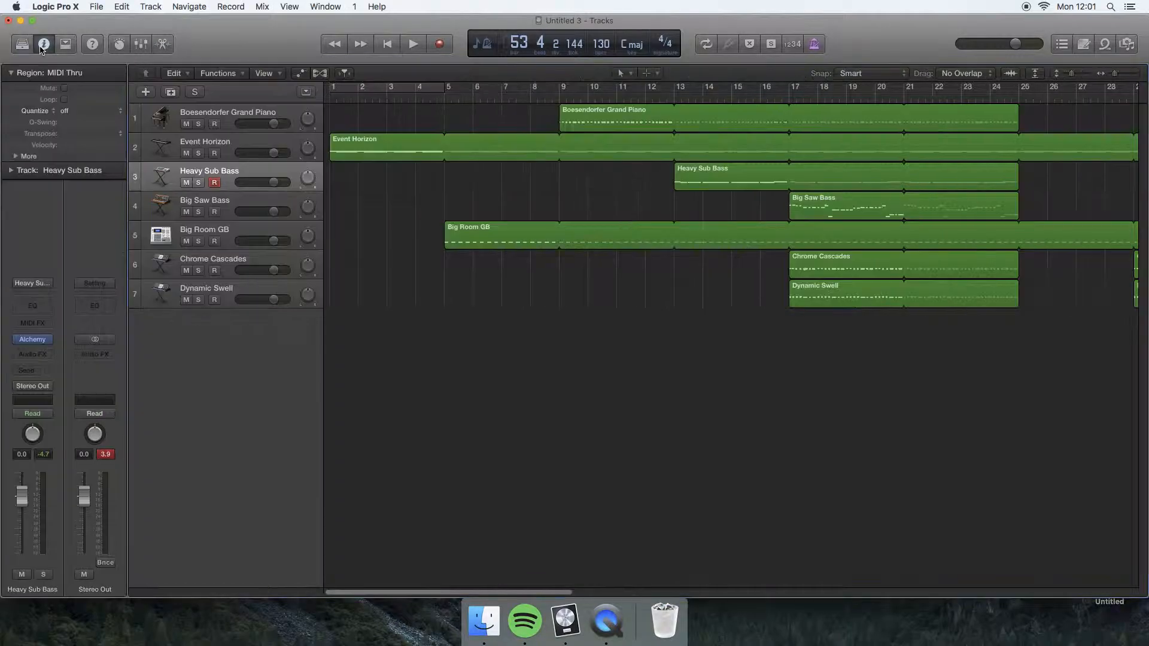
pyautogui.click(43, 48)
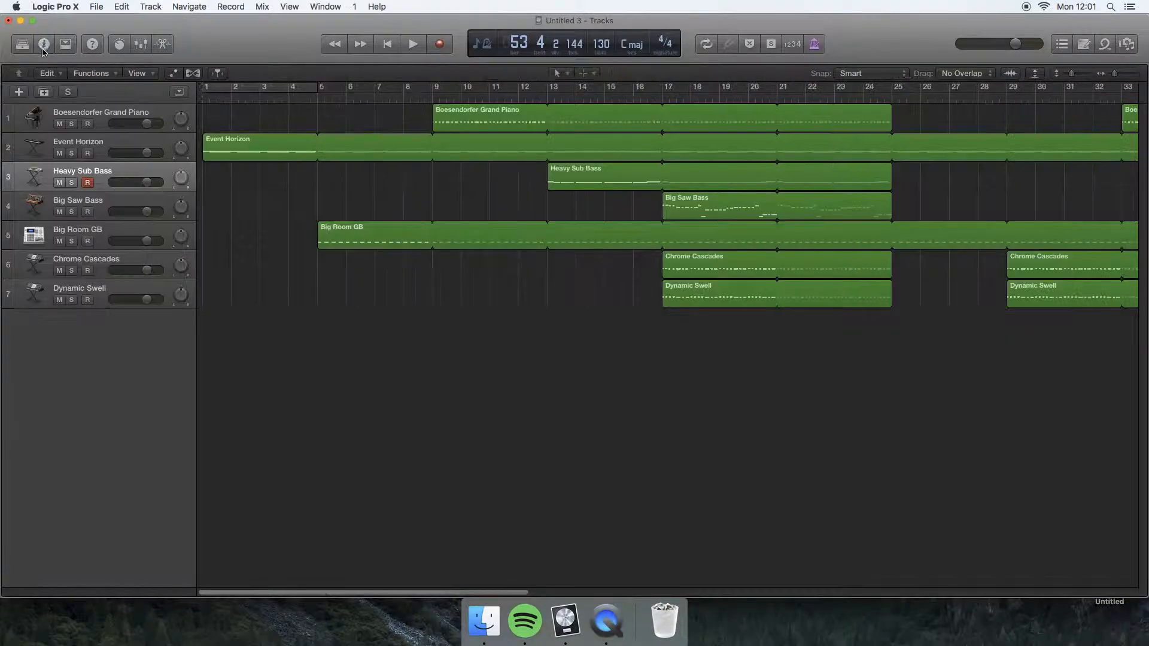
pyautogui.click(173, 74)
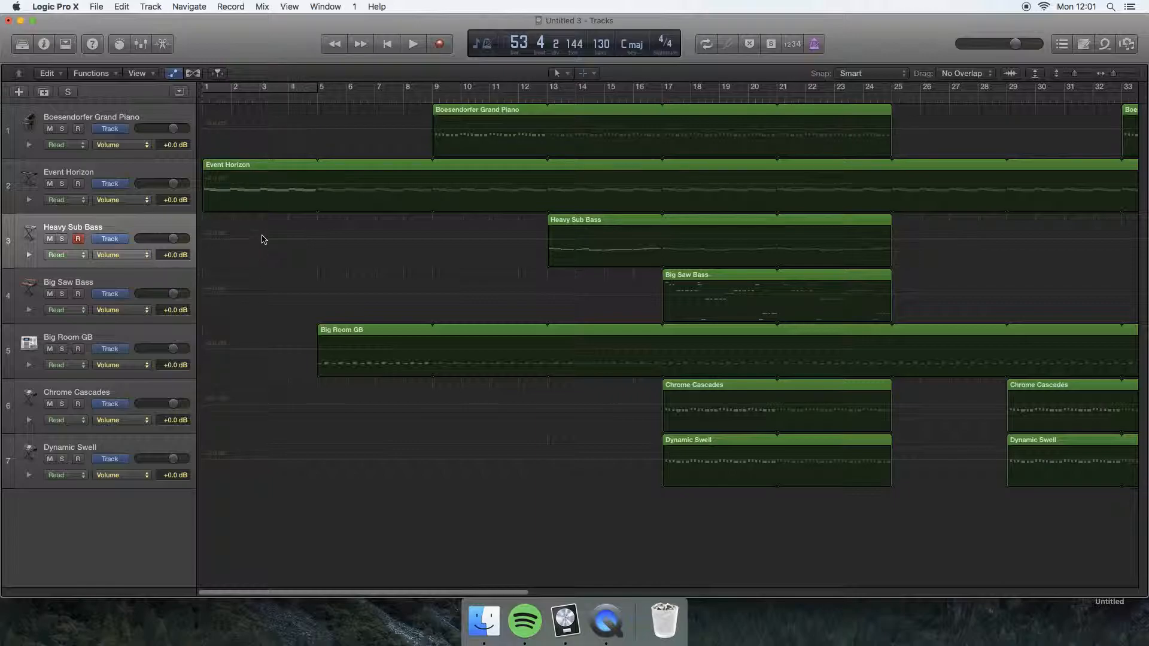
pyautogui.click(127, 149)
pyautogui.click(131, 146)
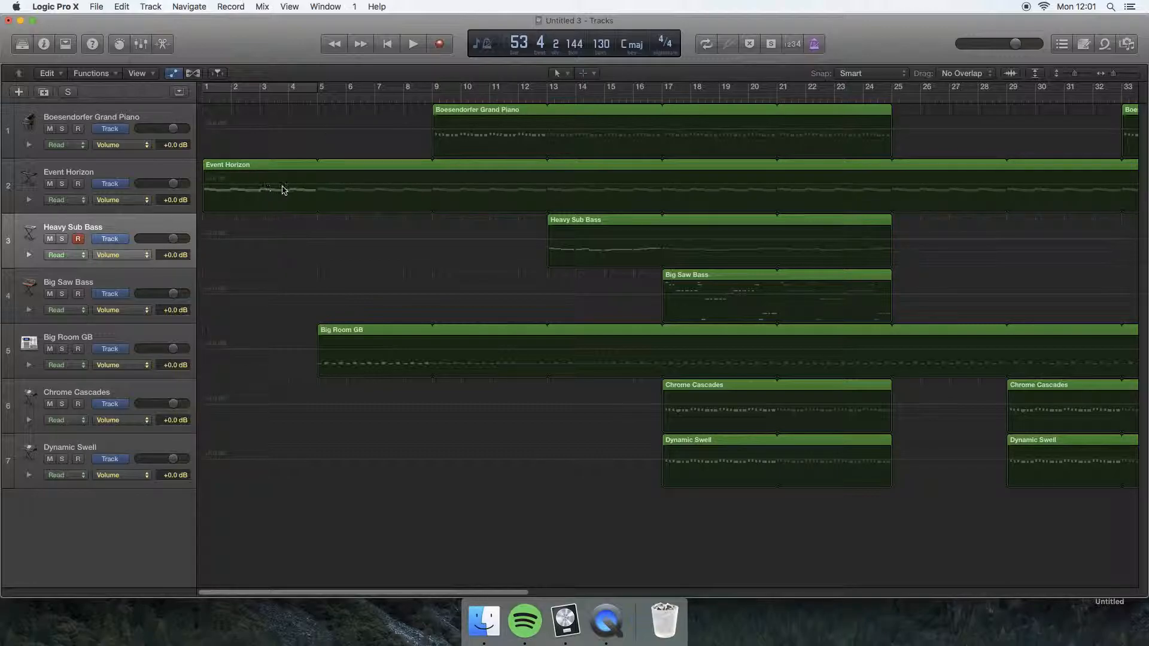
# Automate an Event Horizon volume fade-in from −∞ dB at bar 1 to +2.2 dB at bar 5.
pyautogui.click(210, 190)
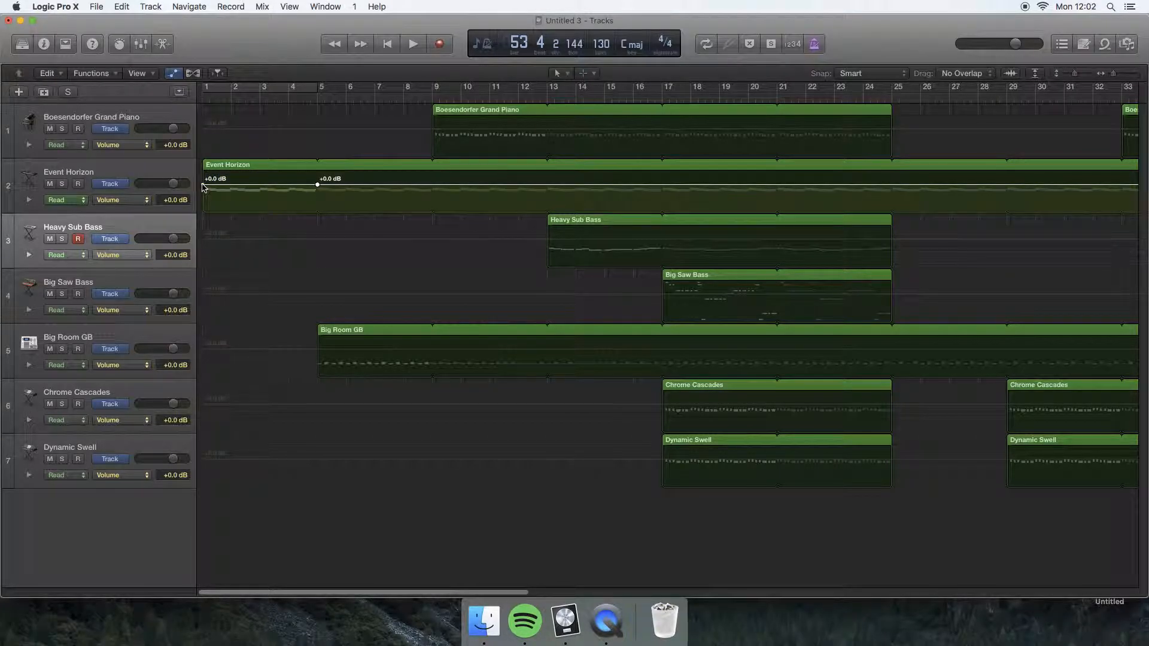
pyautogui.moveTo(203, 189); pyautogui.dragTo(203, 211)
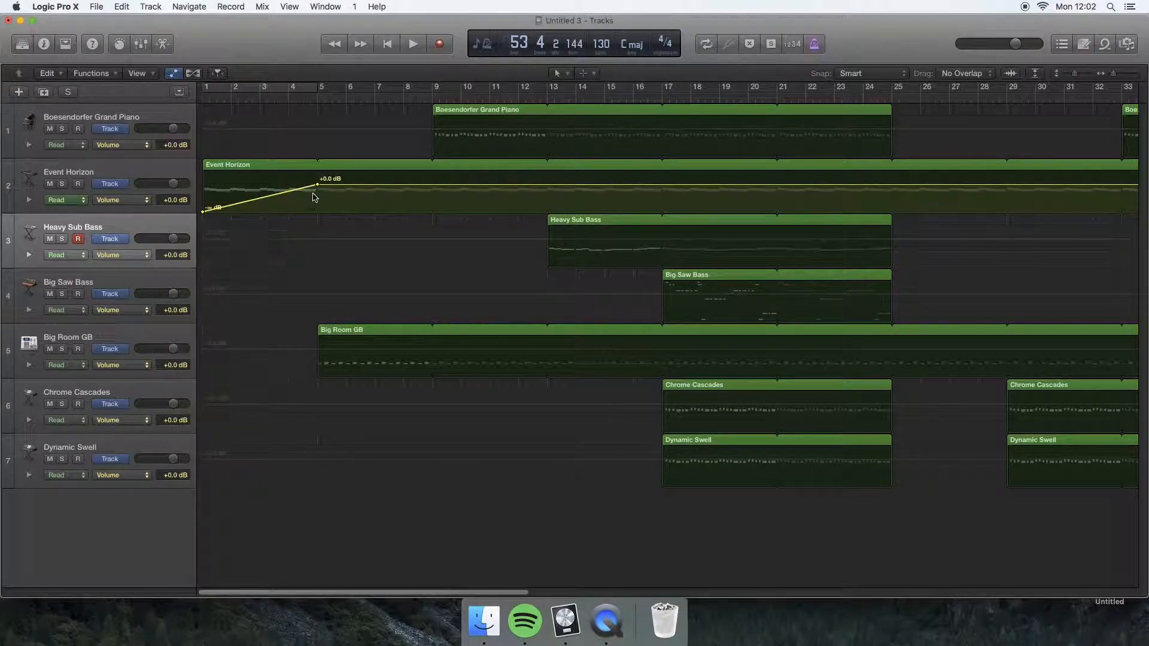
pyautogui.moveTo(317, 187); pyautogui.dragTo(317, 181)
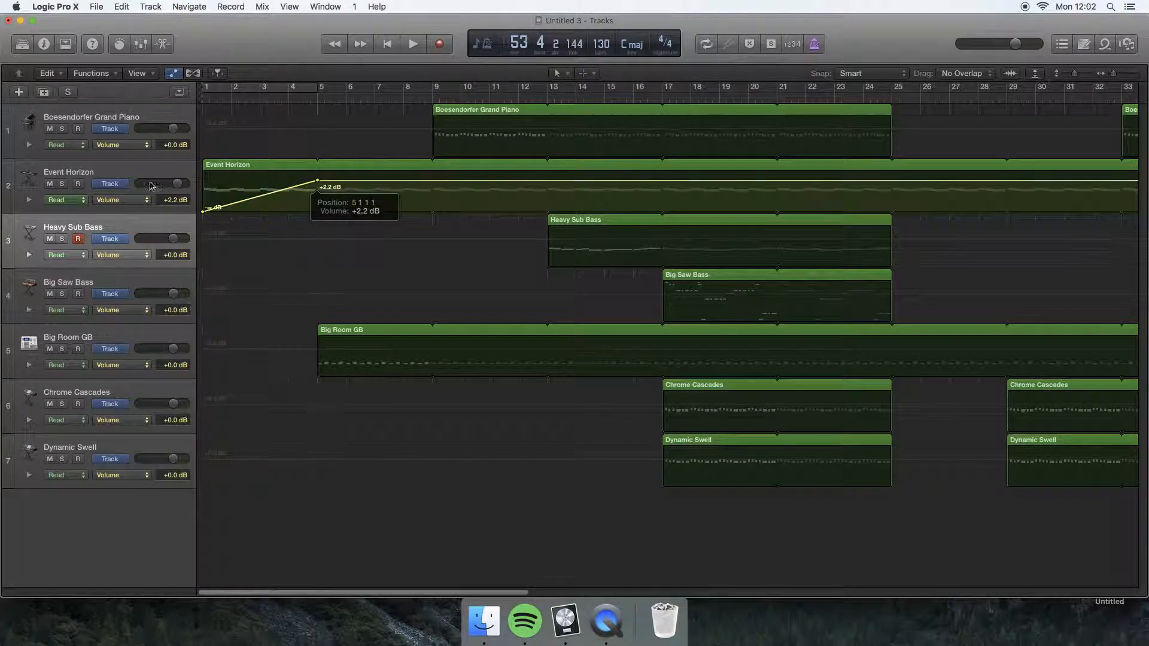
# Solo the Event Horizon track and play its volume fade-in from the start to about bar 7.
pyautogui.click(120, 171)
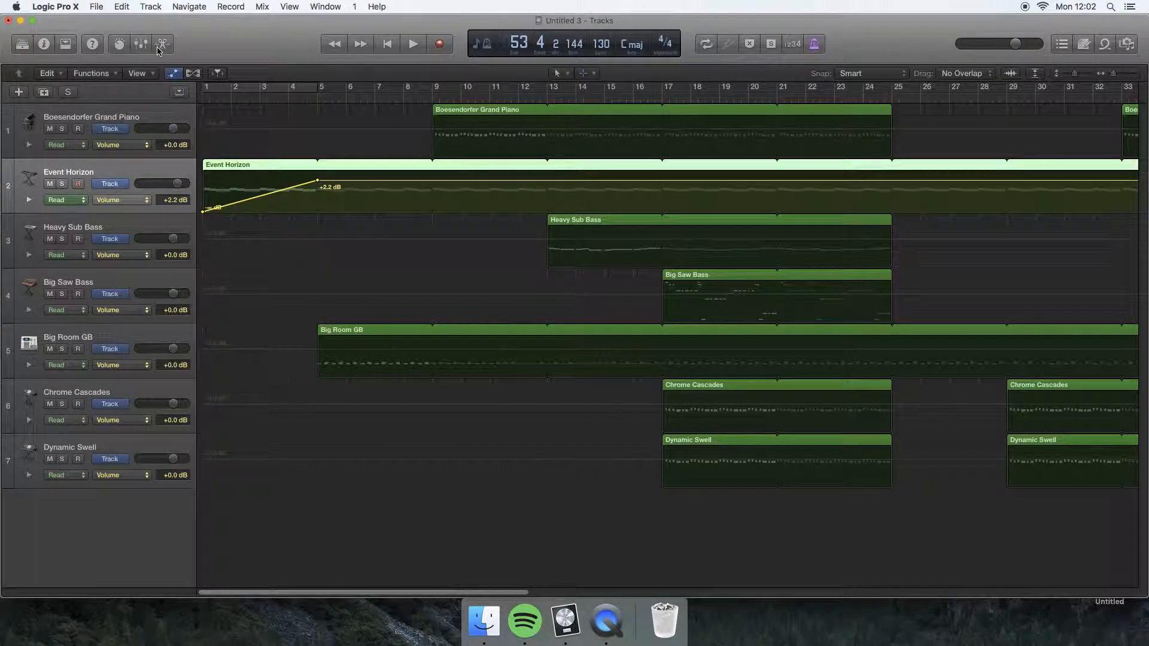
pyautogui.click(62, 184)
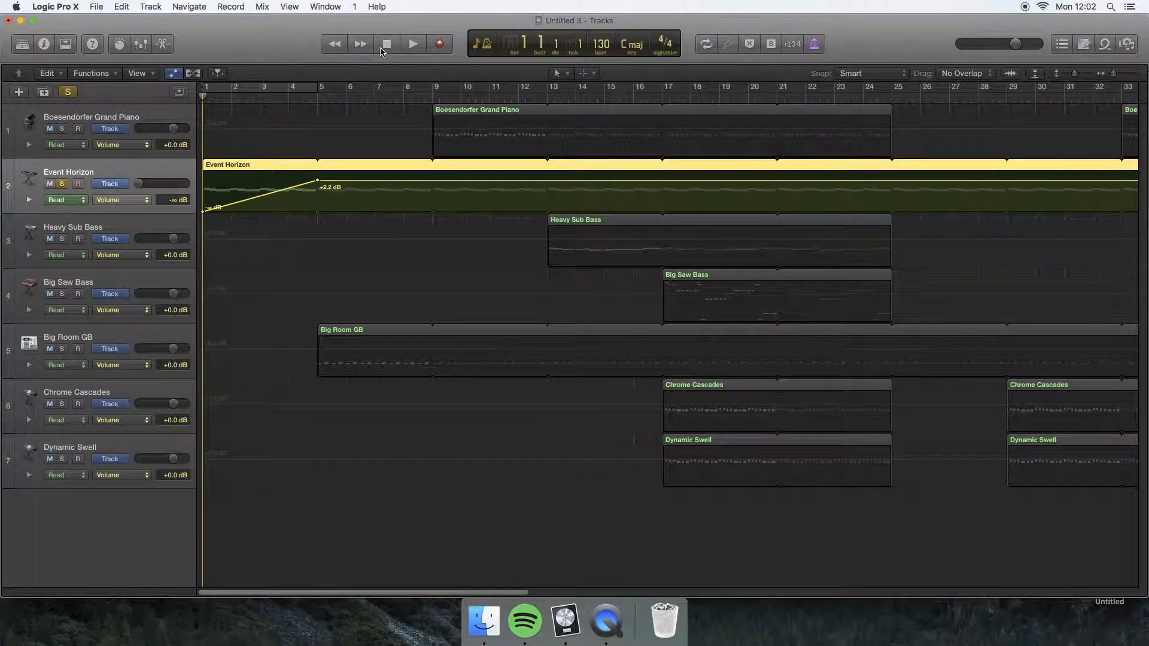
pyautogui.click(412, 45)
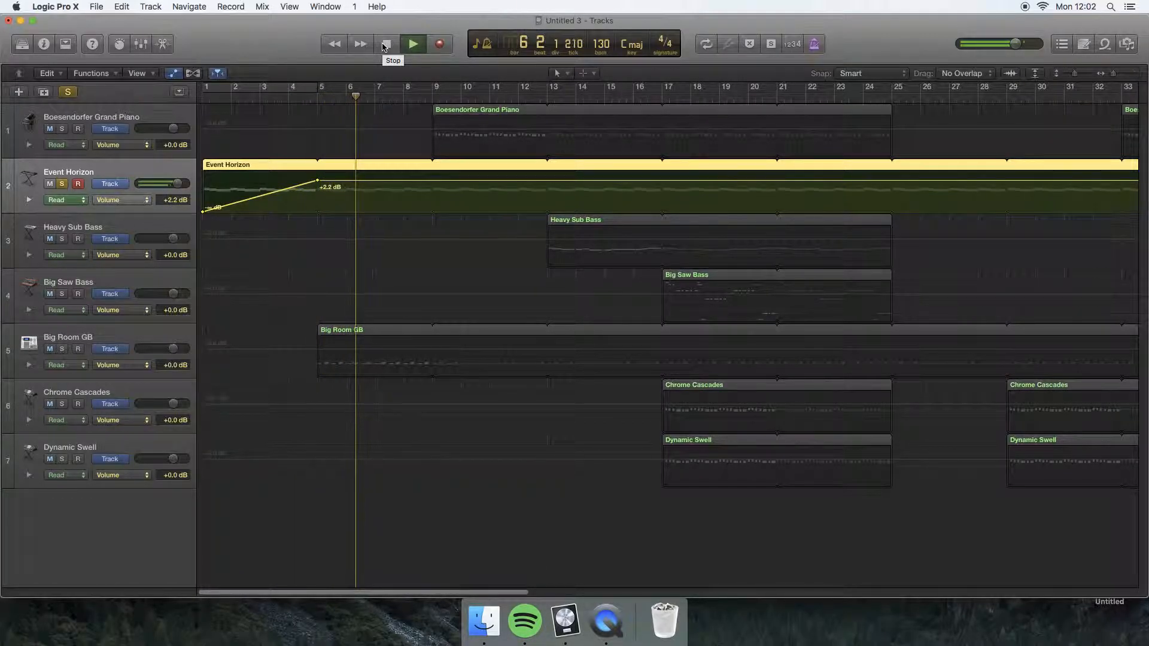
pyautogui.click(386, 44)
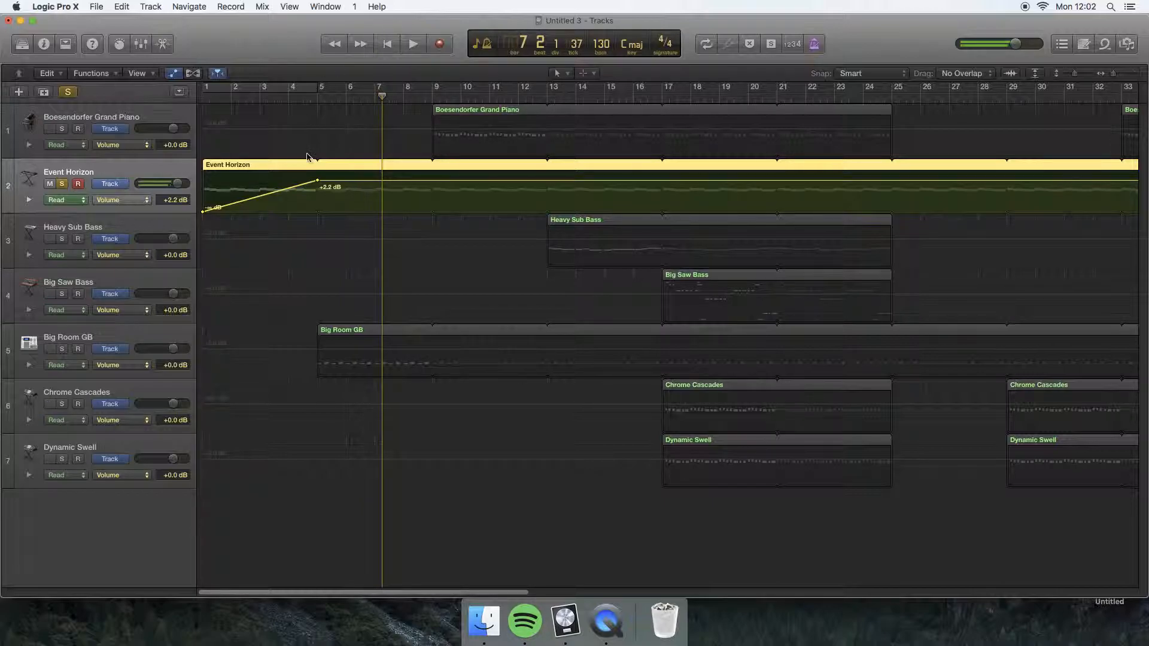
# Draw zigzag volume points on Event Horizon between bars 9 and 12, and flatten them into one +2.1 dB point in bar 12.
pyautogui.click(430, 185)
pyautogui.moveTo(431, 185); pyautogui.dragTo(519, 208)
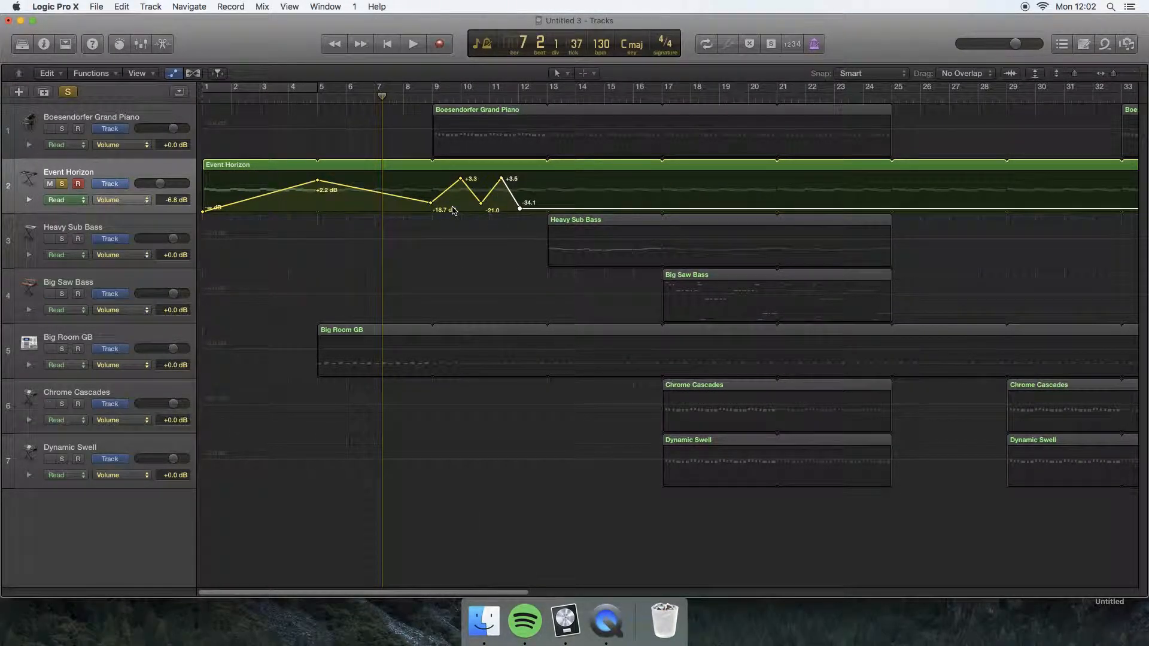
pyautogui.moveTo(430, 205); pyautogui.dragTo(528, 180)
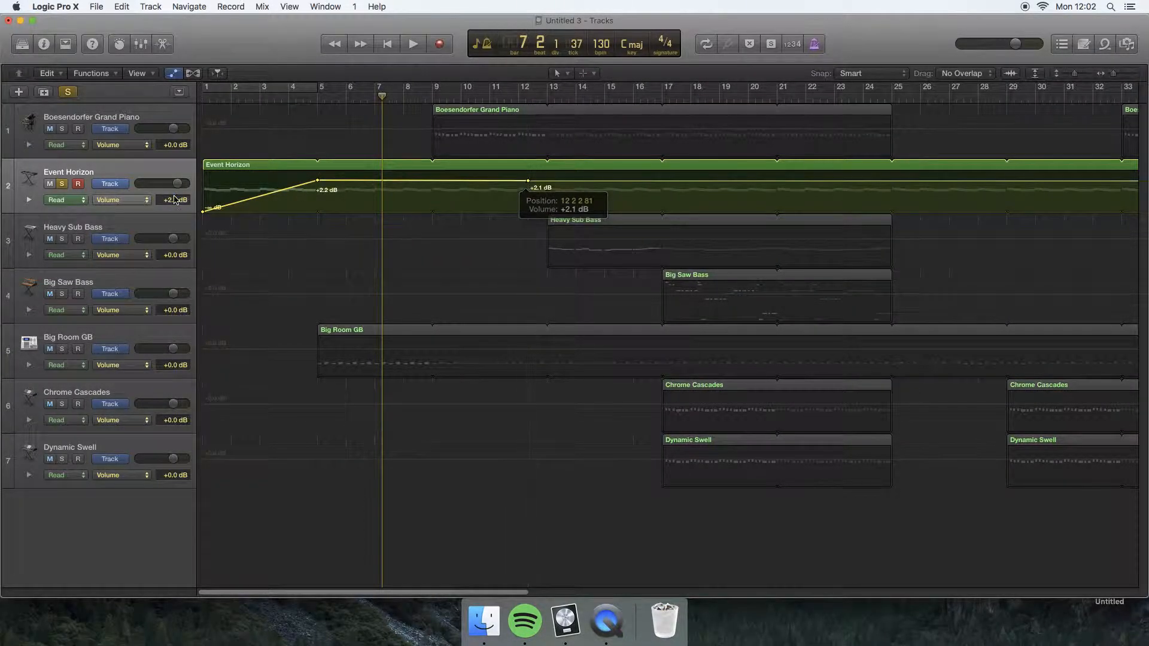
pyautogui.click(122, 170)
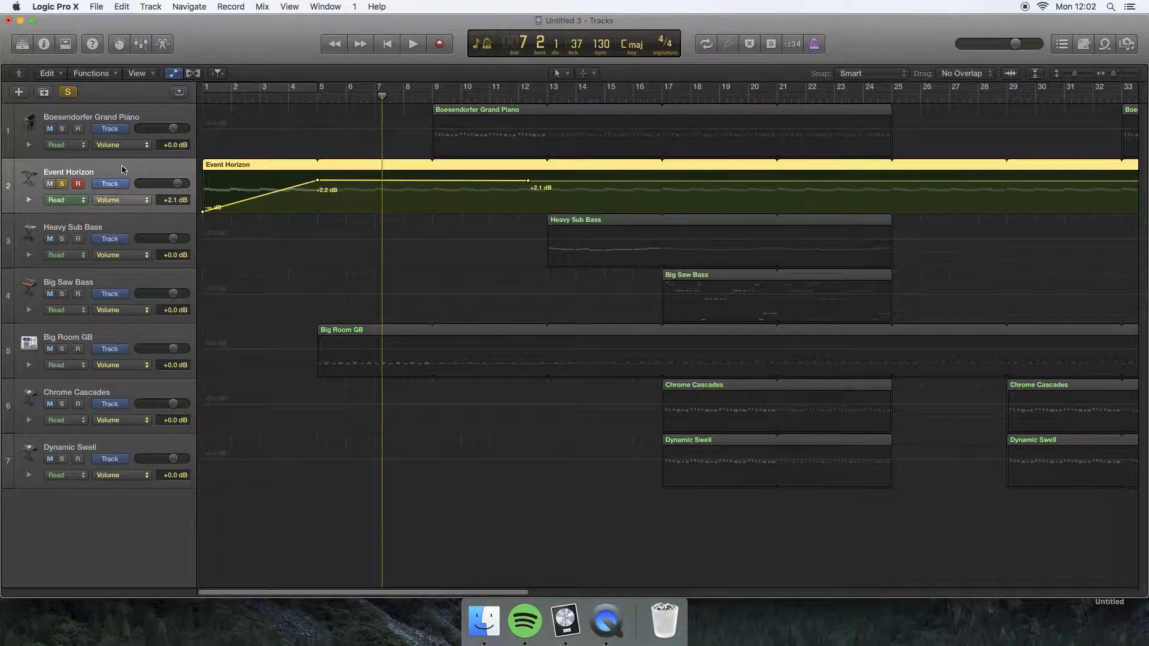
# Add starting volume automation points at +0.0 dB to the Boesendorfer Grand Piano and Heavy Sub Bass tracks.
pyautogui.click(237, 151)
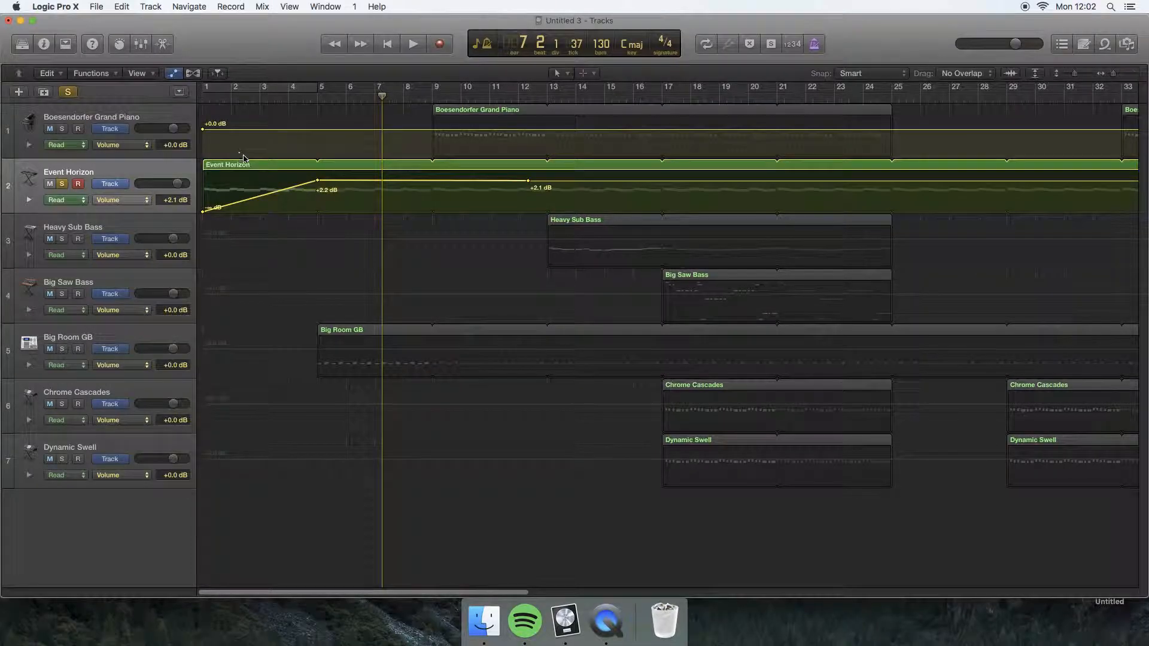
pyautogui.click(220, 247)
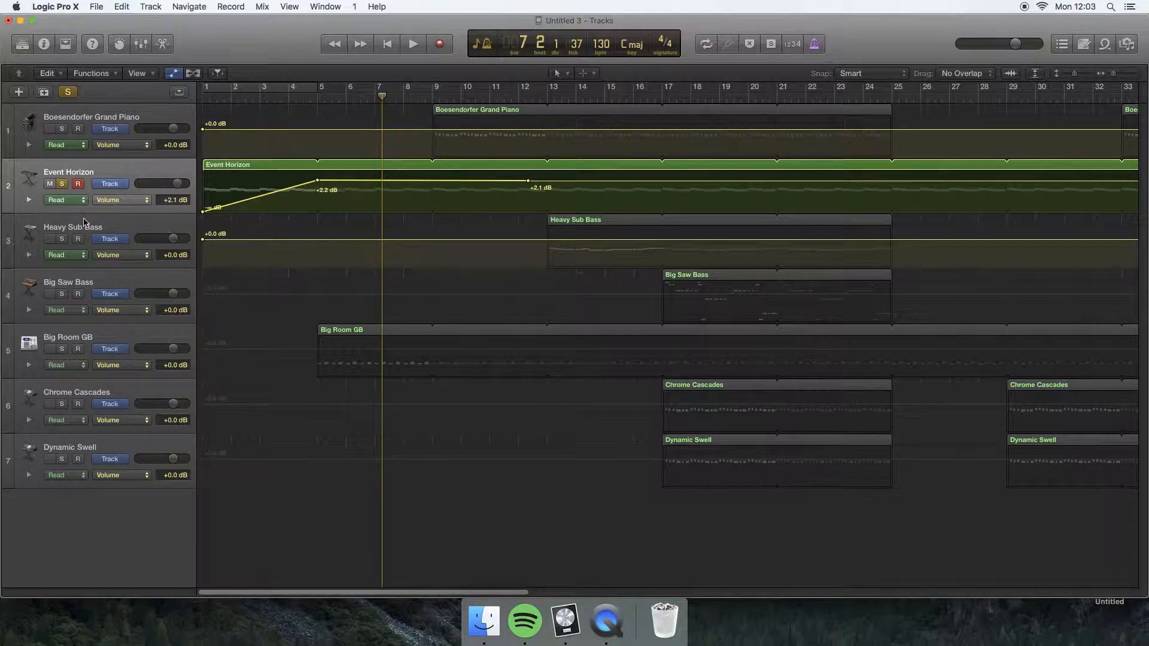
# Automate Event Horizon's pan to -62 at bar 5, +51 at bar 9, -56 at bar 13 and +55 at bar 17.
pyautogui.click(149, 202)
pyautogui.click(148, 180)
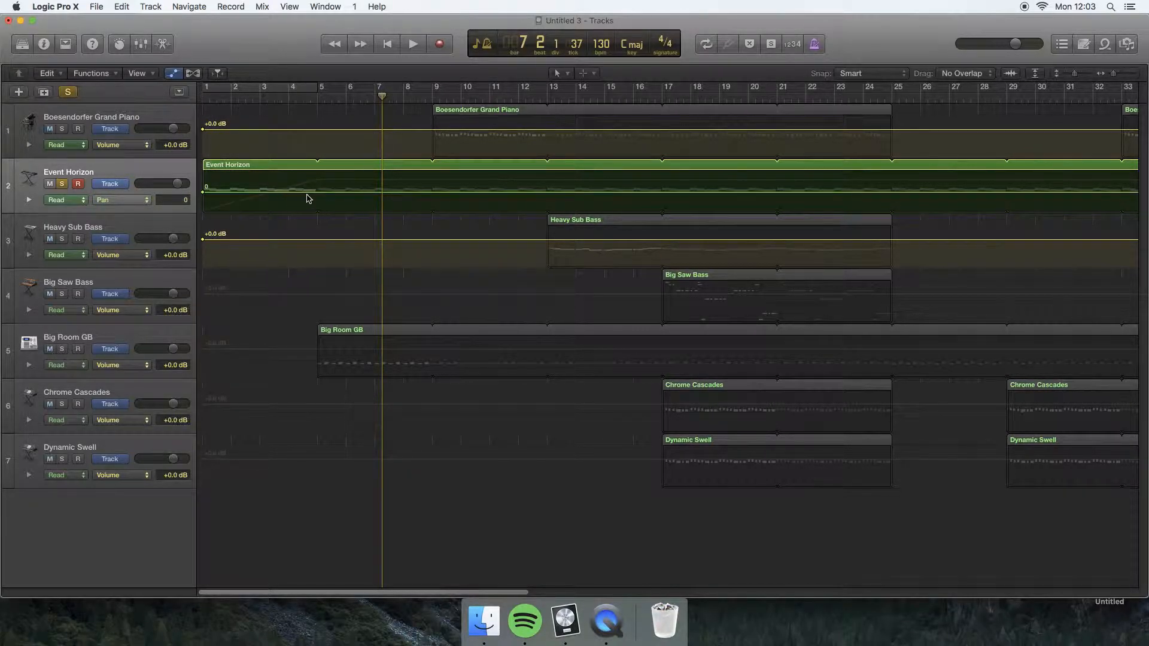
pyautogui.moveTo(292, 190); pyautogui.dragTo(317, 173)
pyautogui.moveTo(431, 173); pyautogui.dragTo(431, 208)
pyautogui.click(543, 205)
pyautogui.moveTo(543, 205); pyautogui.dragTo(543, 175)
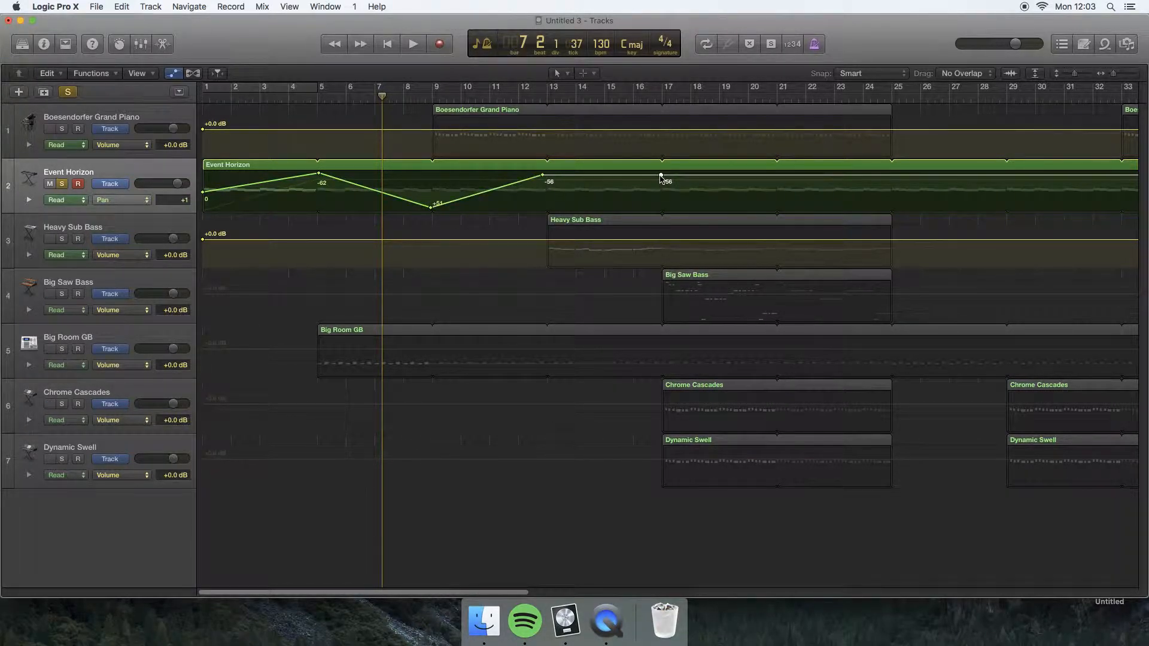
pyautogui.click(660, 197)
pyautogui.moveTo(661, 196); pyautogui.dragTo(660, 209)
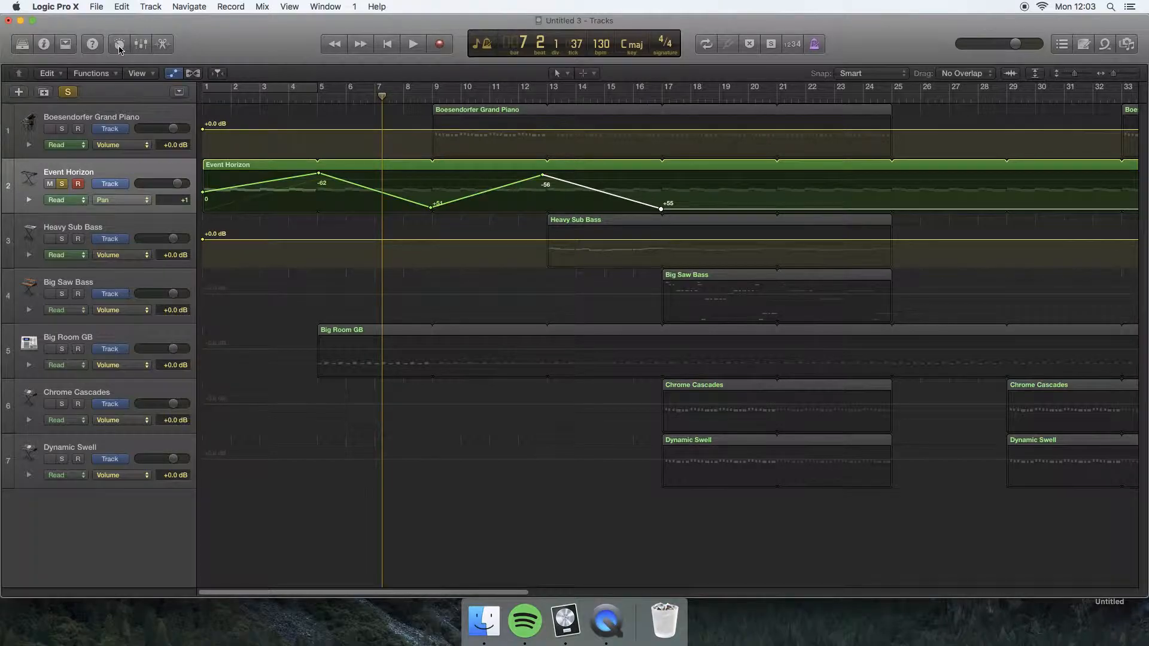
# Hide the track automation and sweep Event Horizon's pan to both sides, ending at +1.
pyautogui.click(172, 73)
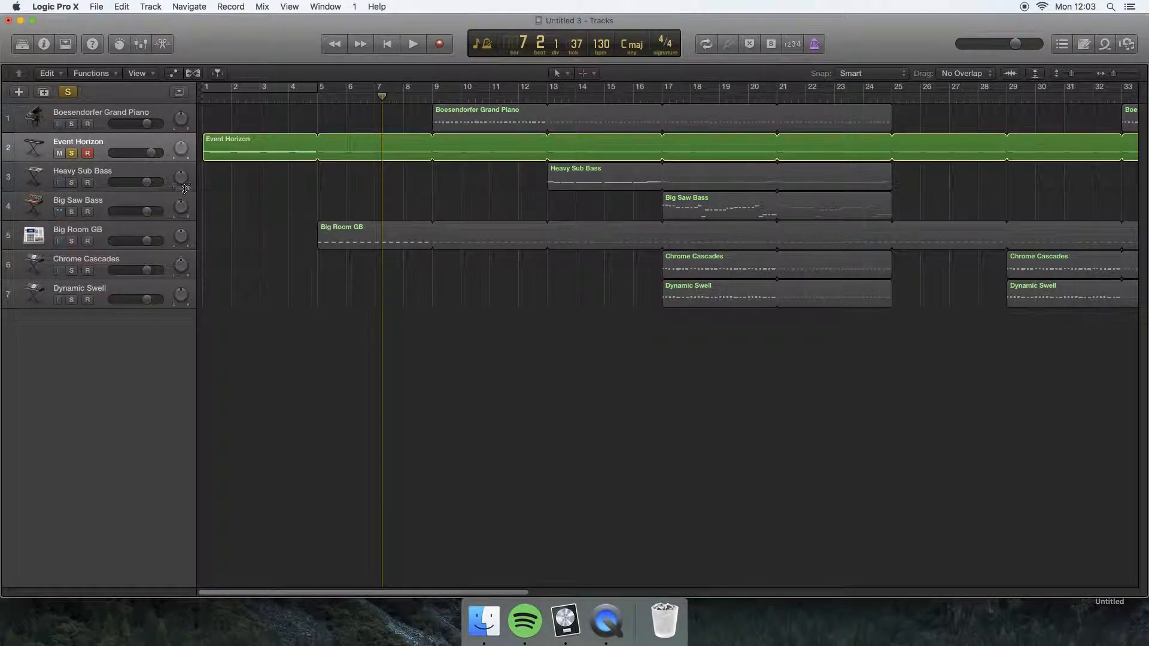
pyautogui.moveTo(182, 178); pyautogui.dragTo(182, 132)
pyautogui.moveTo(182, 173); pyautogui.dragTo(182, 223)
pyautogui.moveTo(181, 186); pyautogui.dragTo(183, 147)
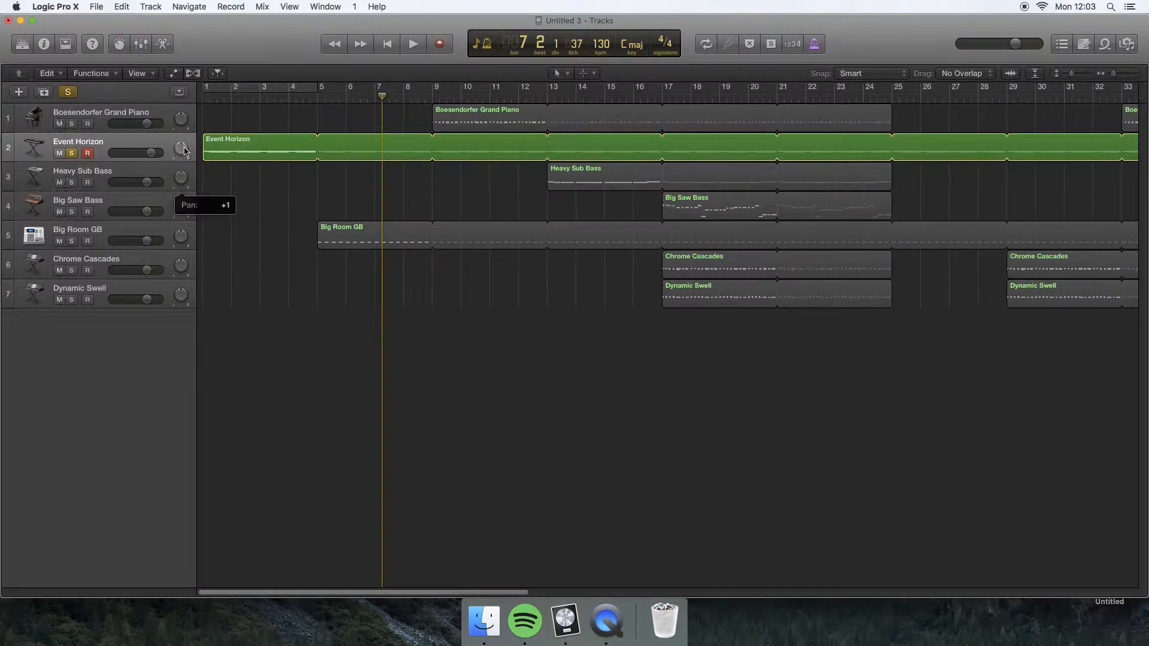
# Turn off solo on the Event Horizon track.
pyautogui.click(71, 153)
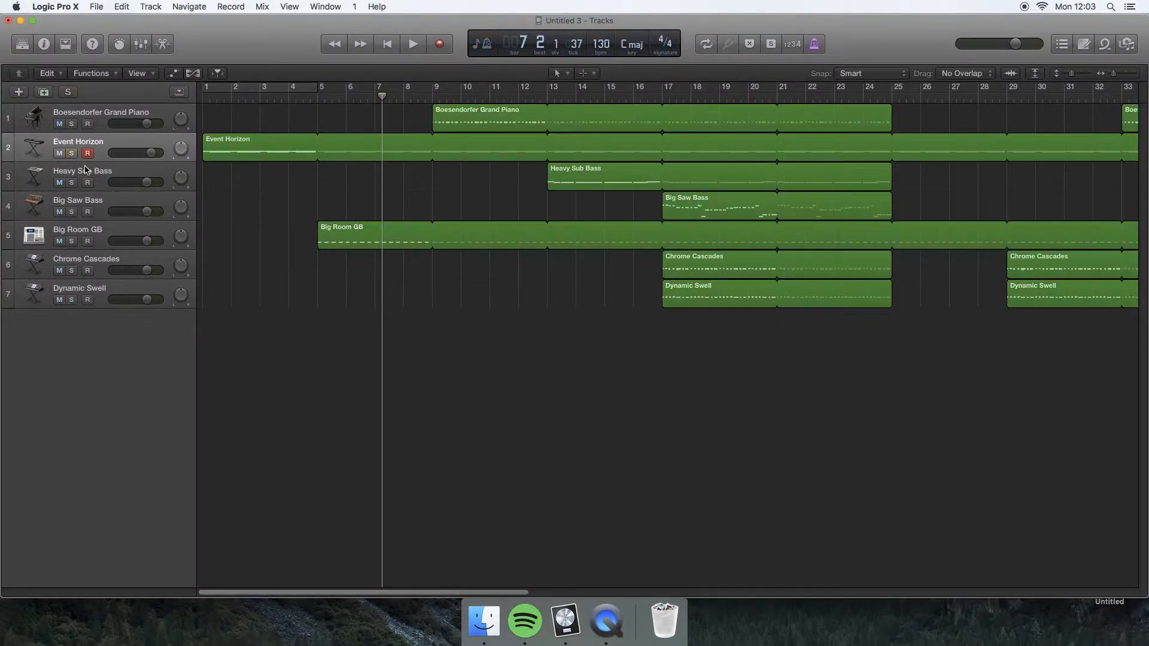
pyautogui.hscroll(15, 477, 347)
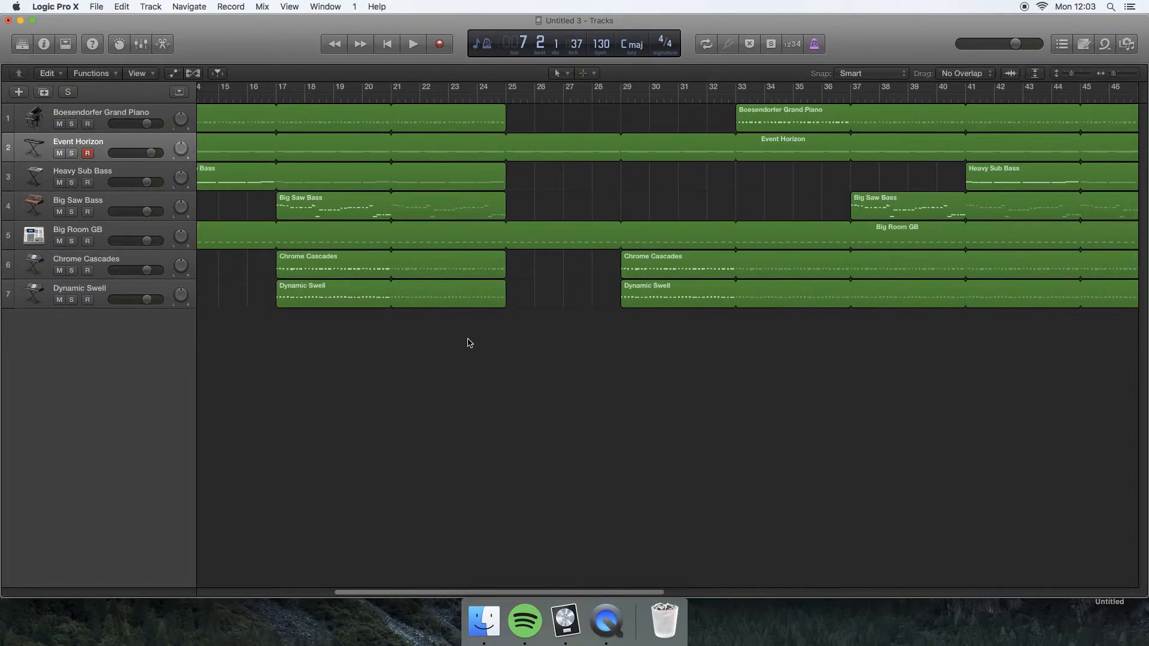